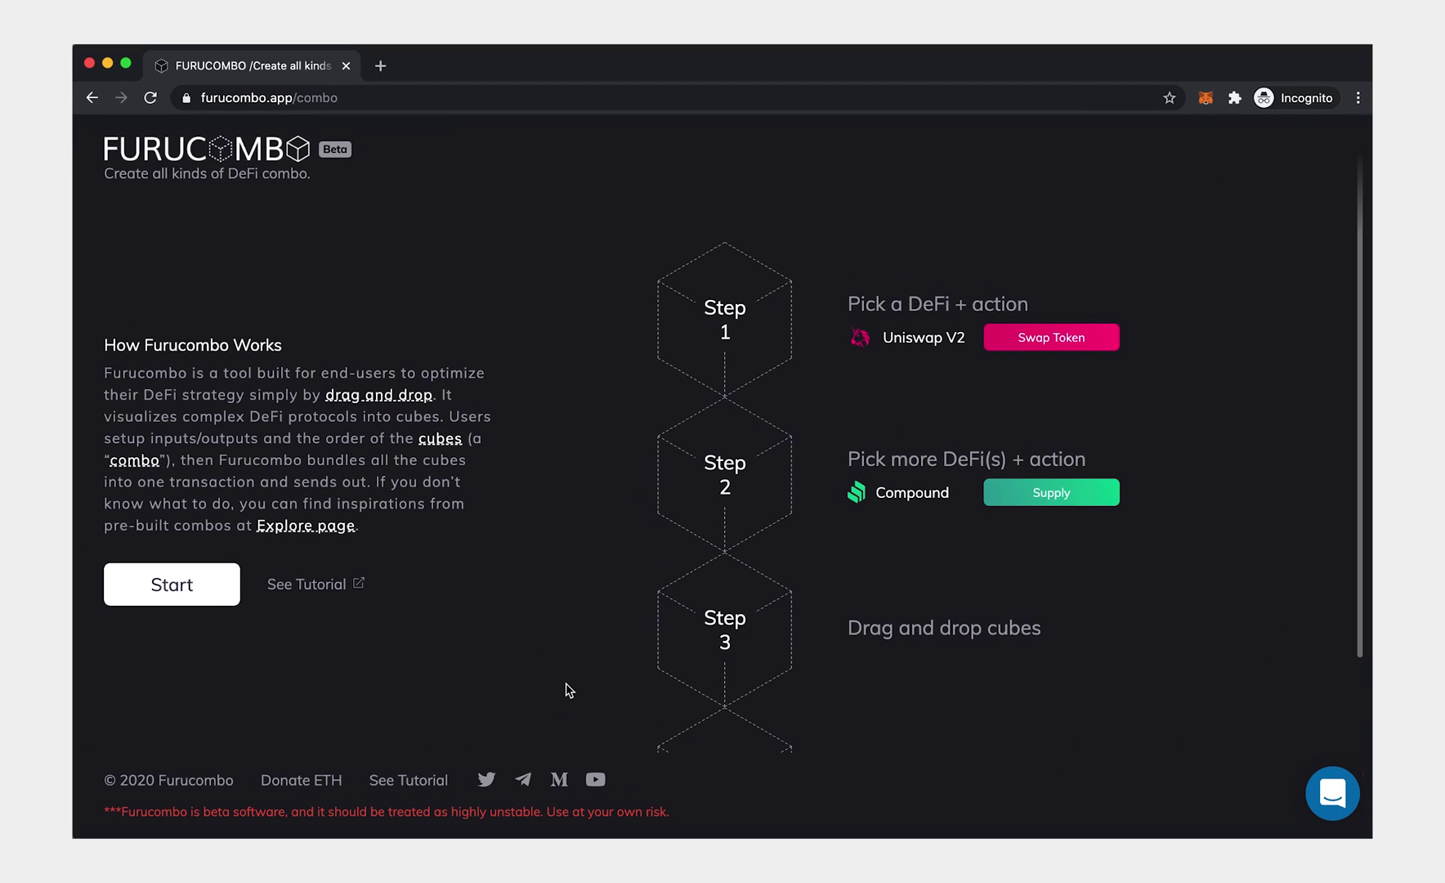
Step: Leave the landing page for the combo builder and bring up the New Cube menu
left_click(212, 594)
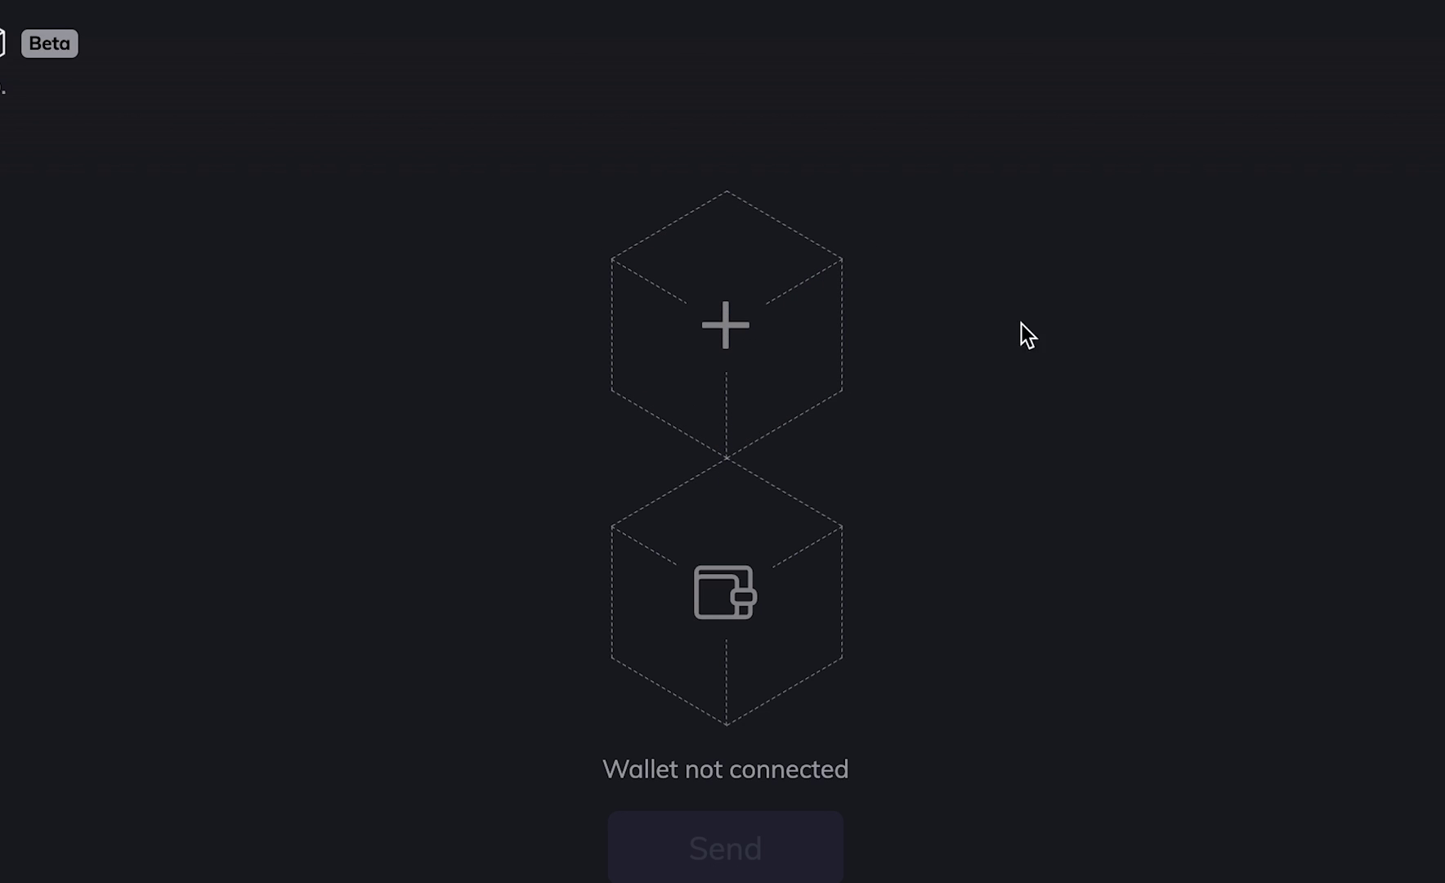
left_click(751, 323)
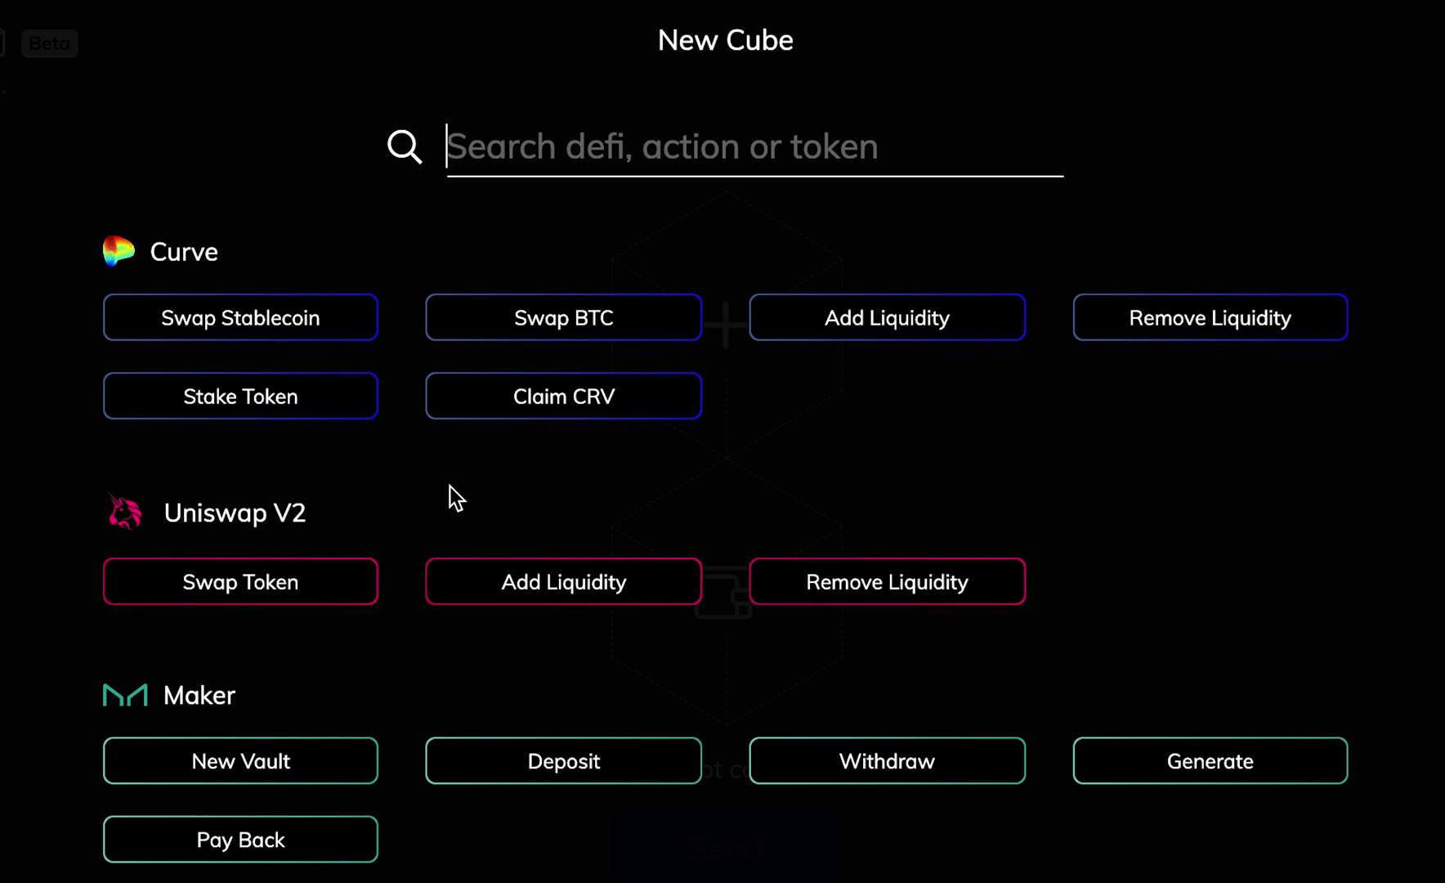
Step: Choose Uniswap V2 Swap Token from the New Cube list
scroll(449, 487, "down", 10)
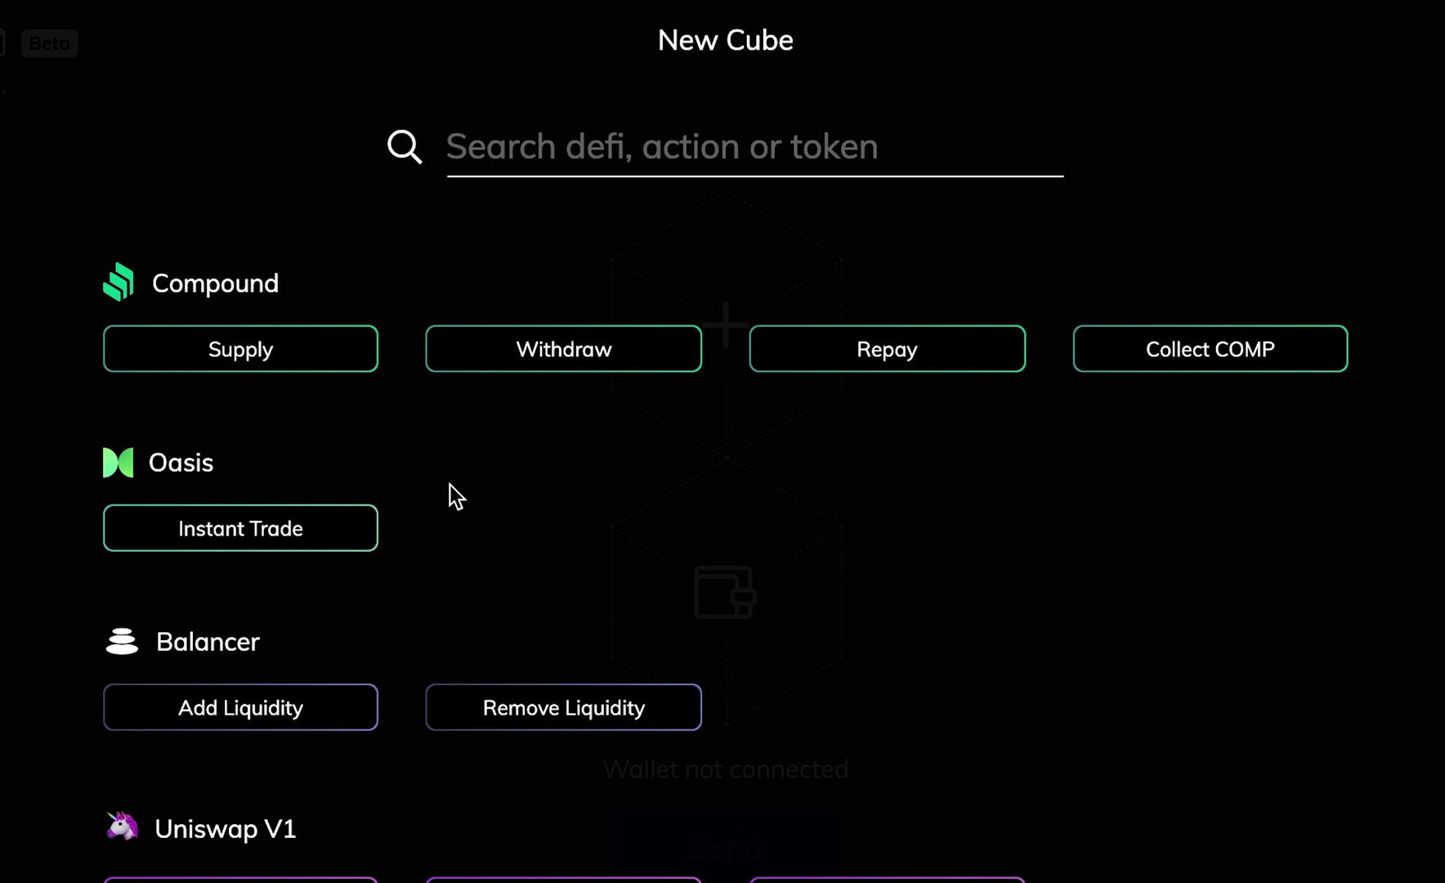
scroll(450, 485, "up", 8)
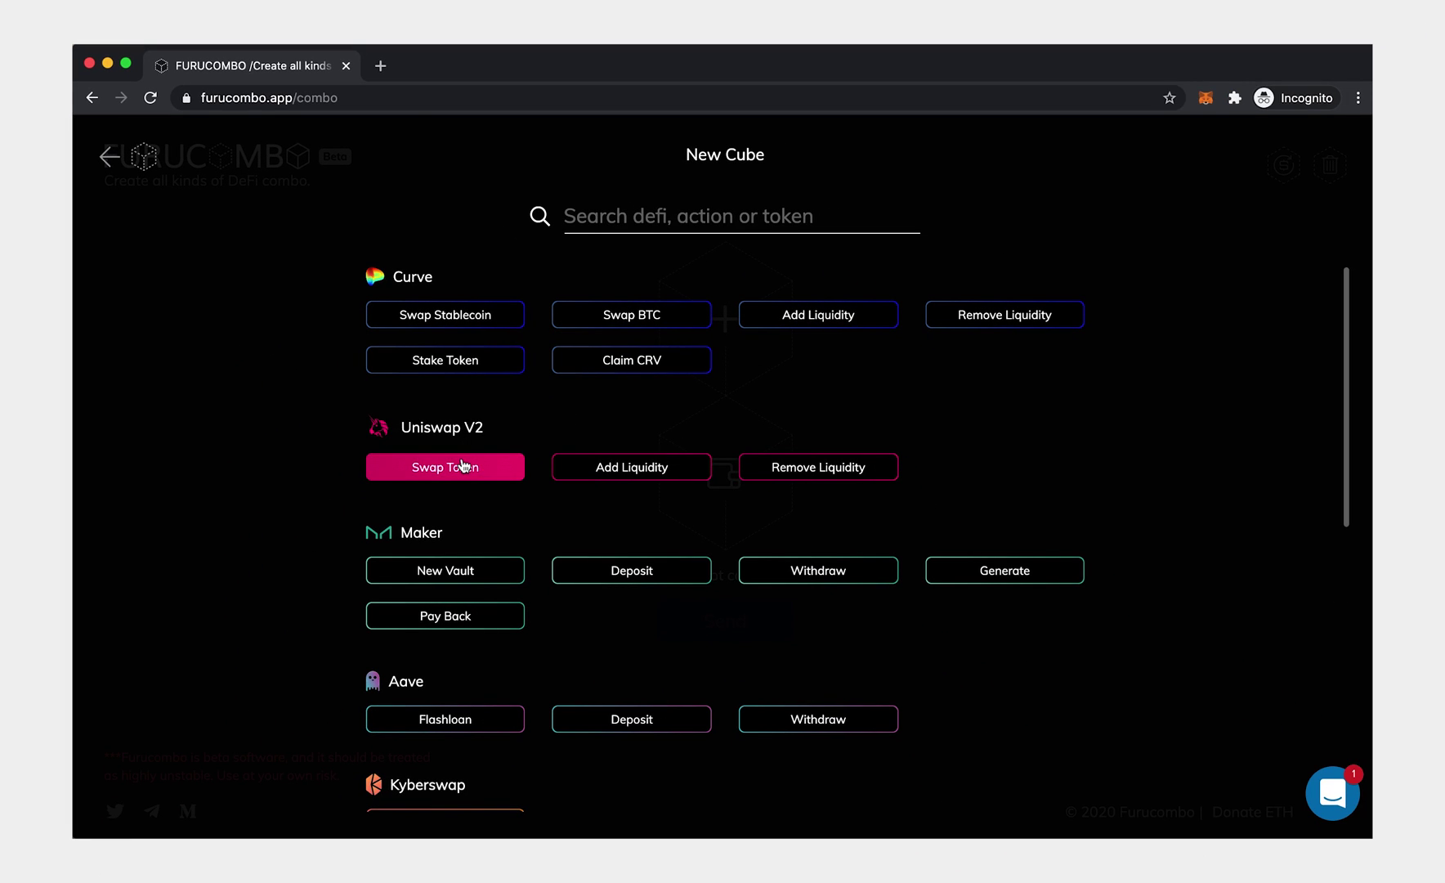
left_click(463, 465)
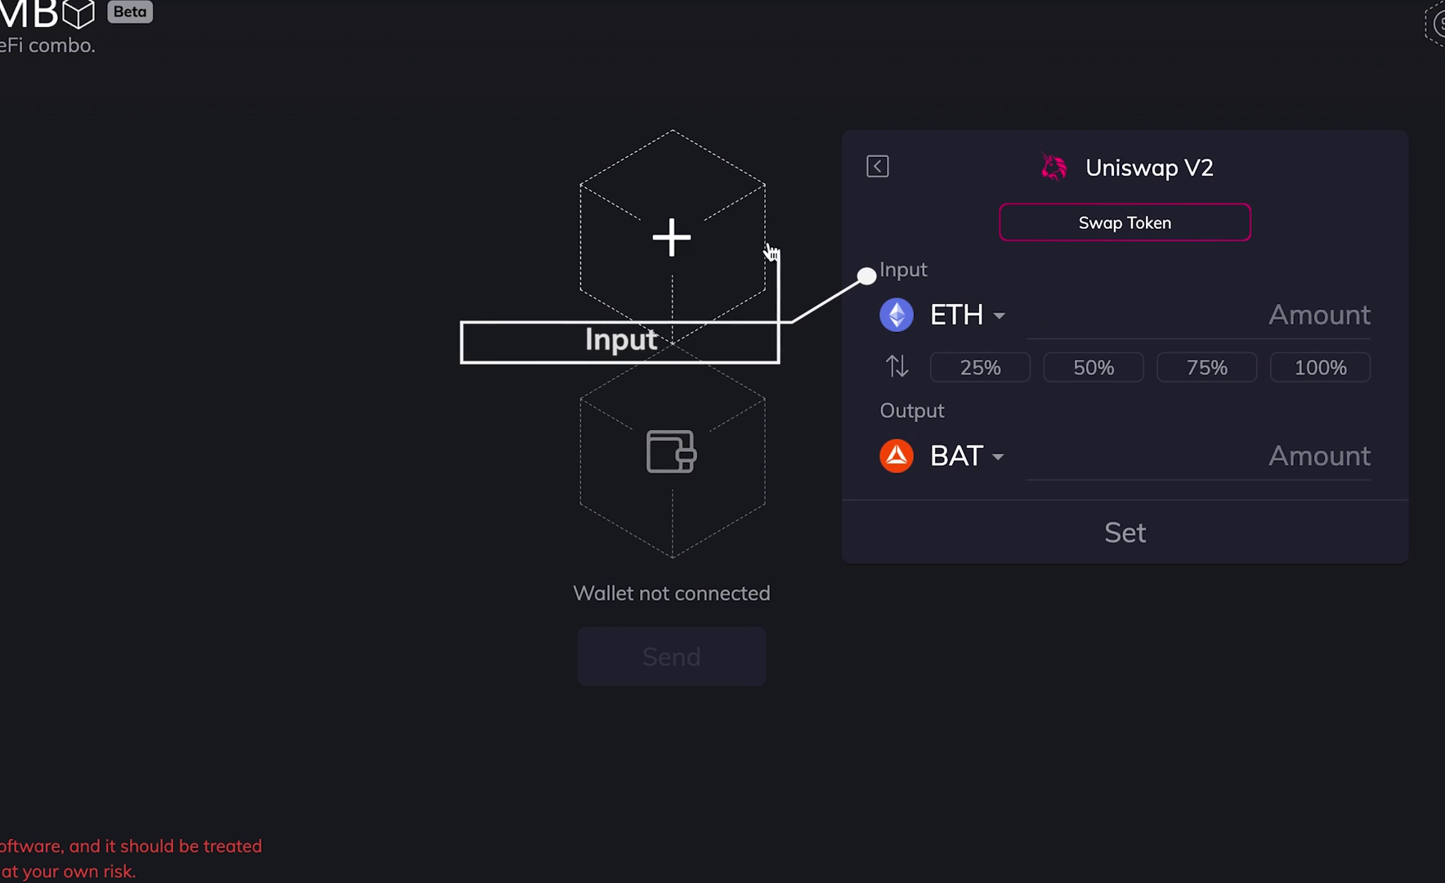
Step: Configure the Uniswap V2 swap to spend 1000 DAI for USDC and save the cube
left_click(954, 313)
type("dai")
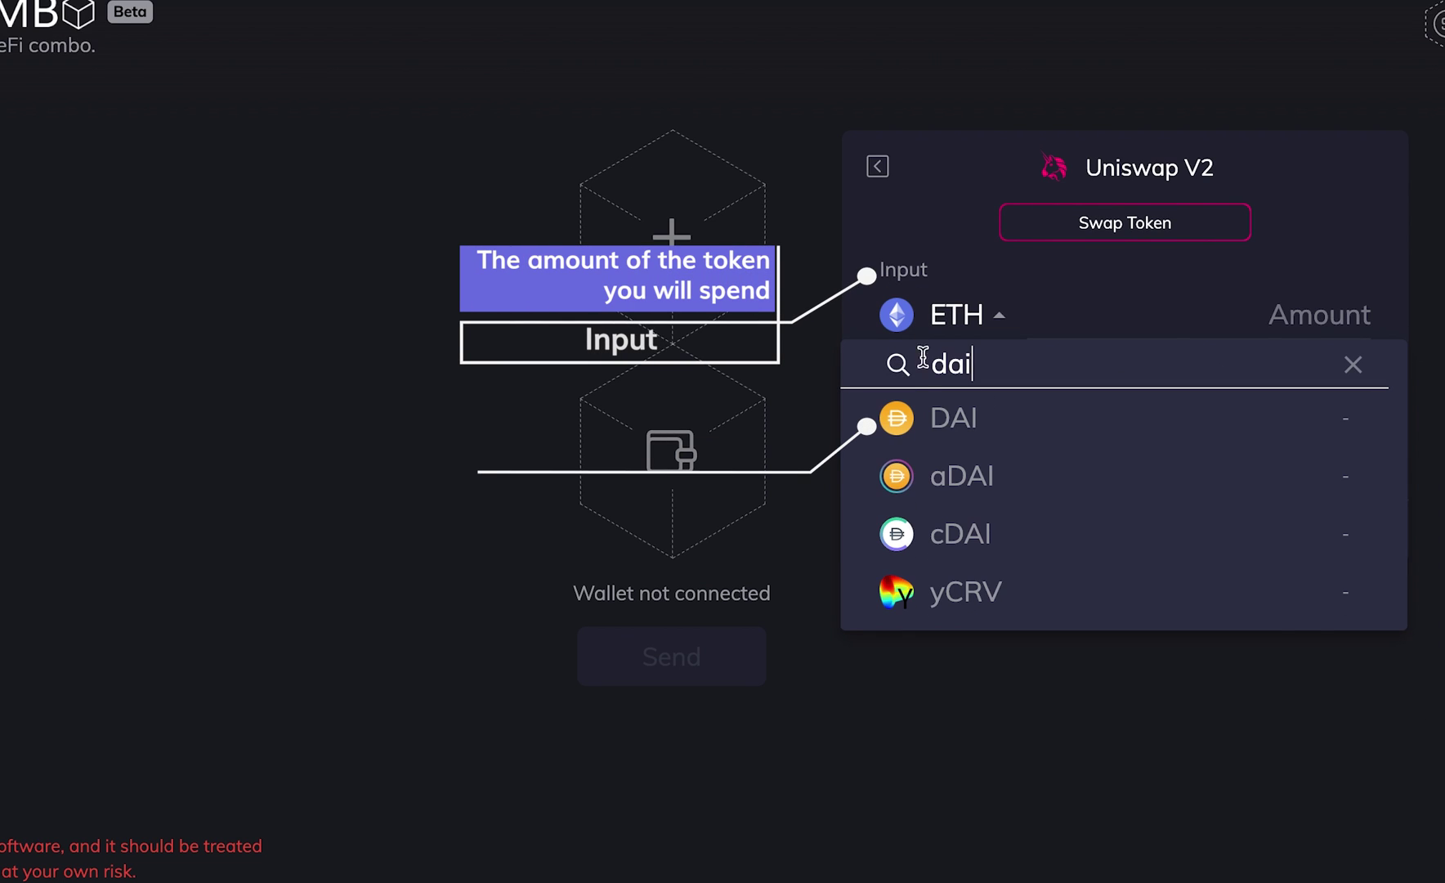
left_click(936, 415)
left_click(947, 454)
type("usdc")
left_click(968, 558)
left_click(1217, 314)
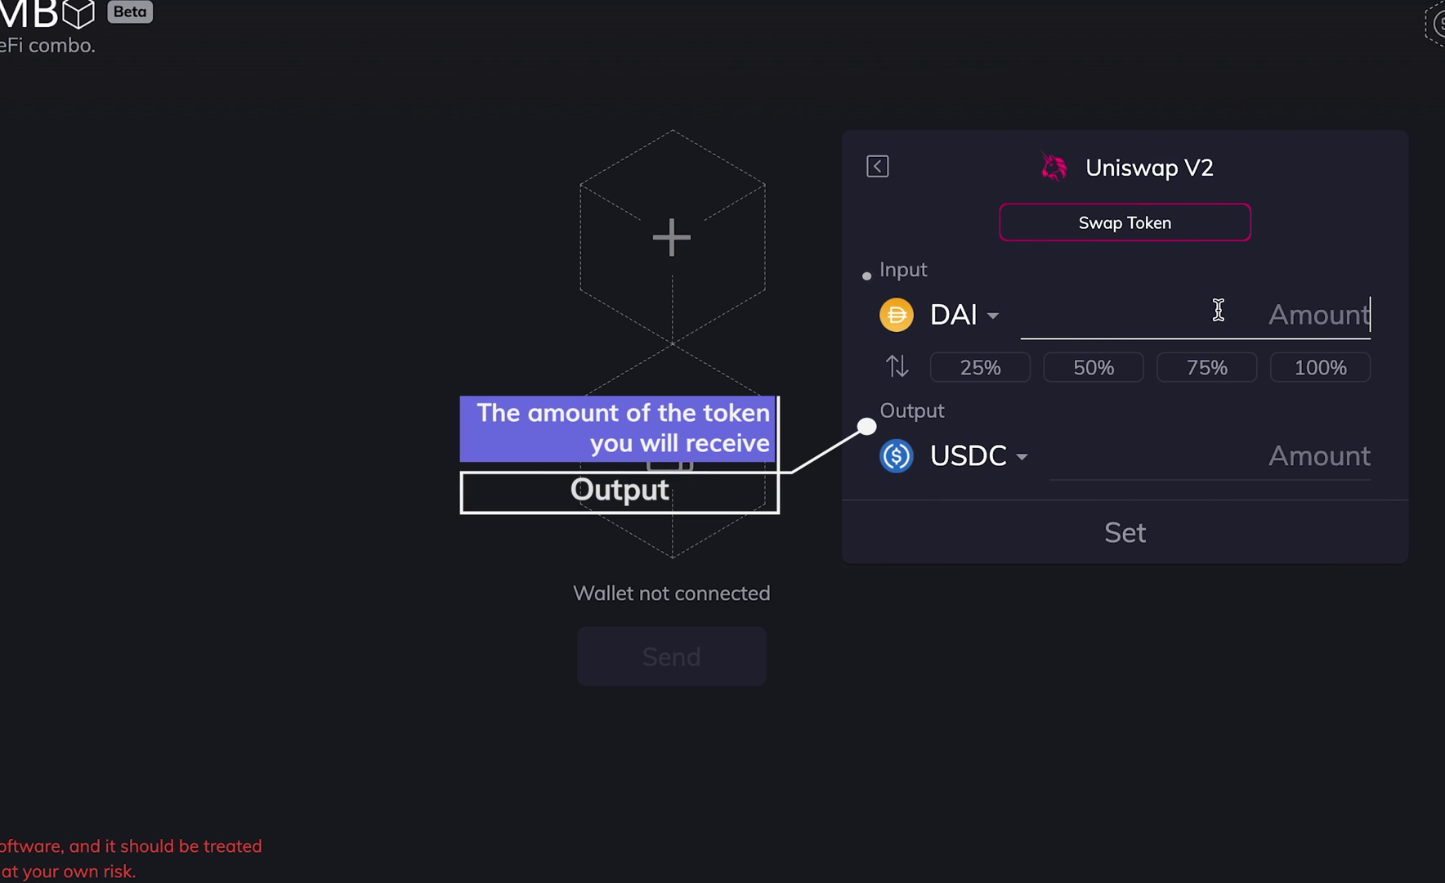
type("1000")
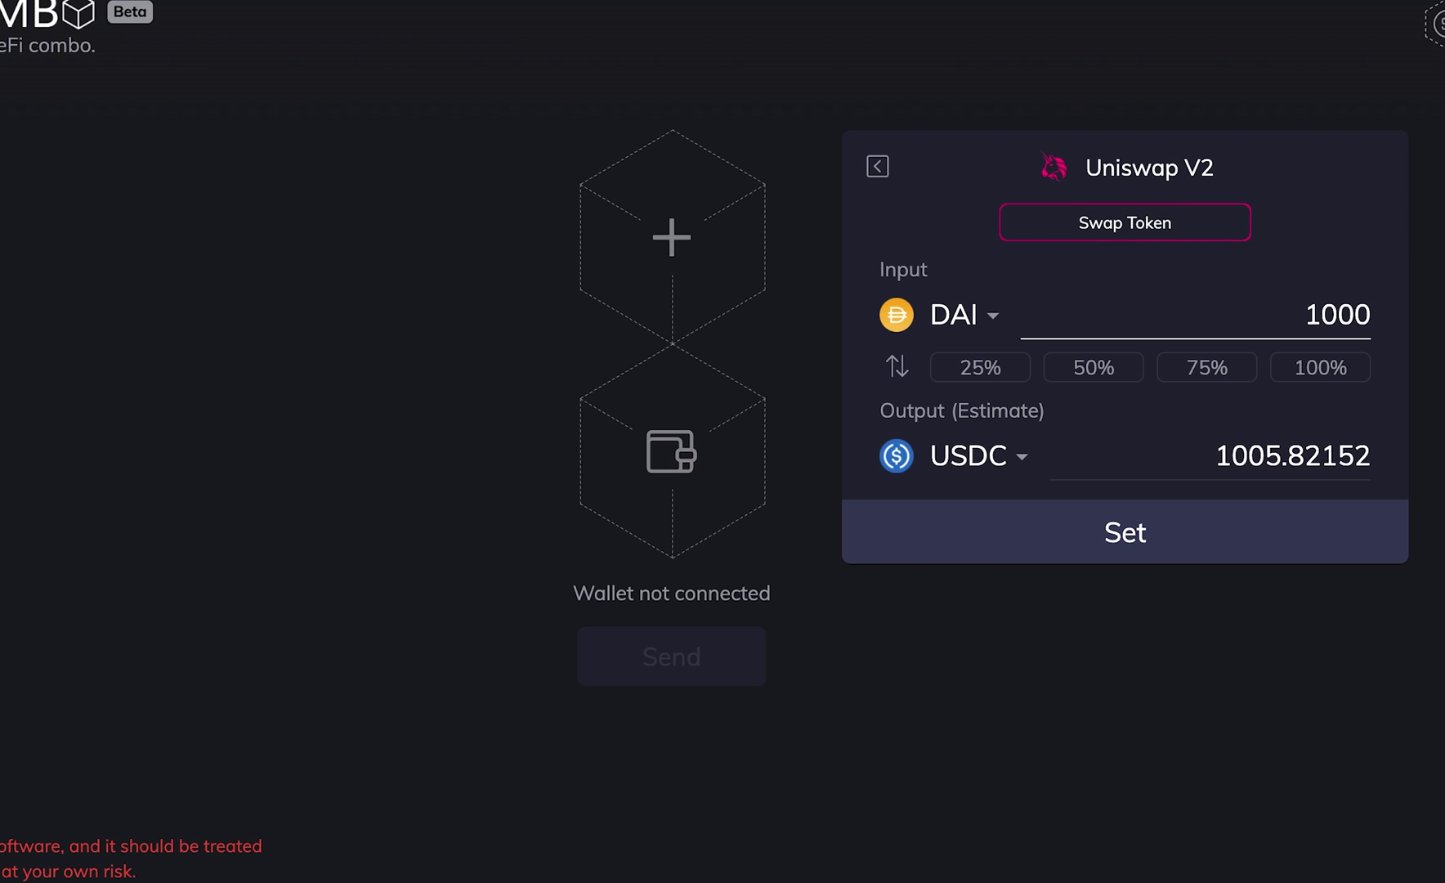
left_click(1156, 561)
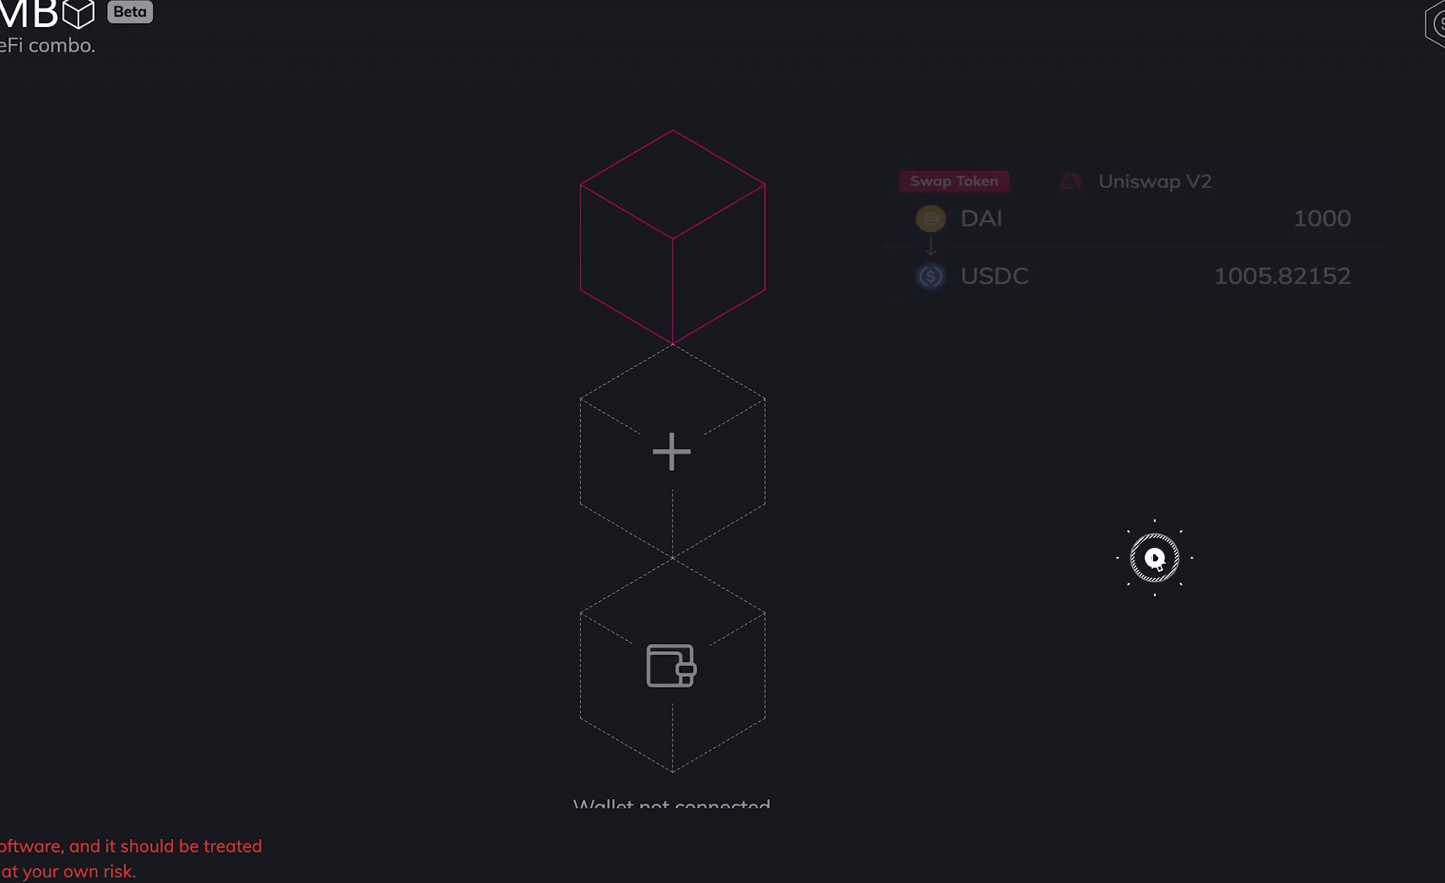
Step: Add a Maker New Vault cube with 1000 USDC collateral generating 909 DAI
left_click(717, 433)
left_click(280, 587)
left_click(966, 530)
type("usdc")
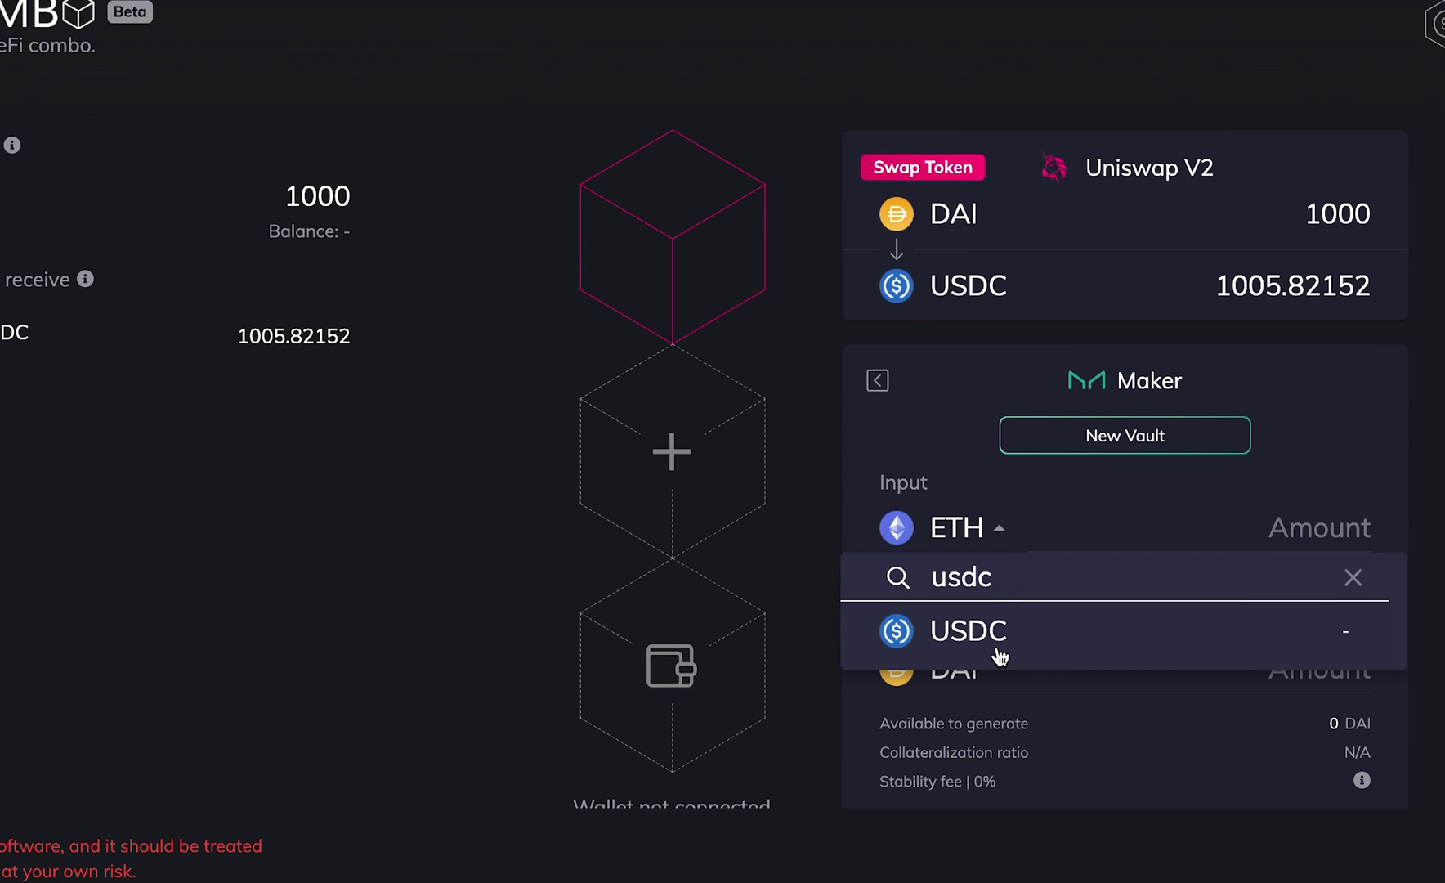
left_click(1000, 655)
left_click(1166, 524)
type("1000")
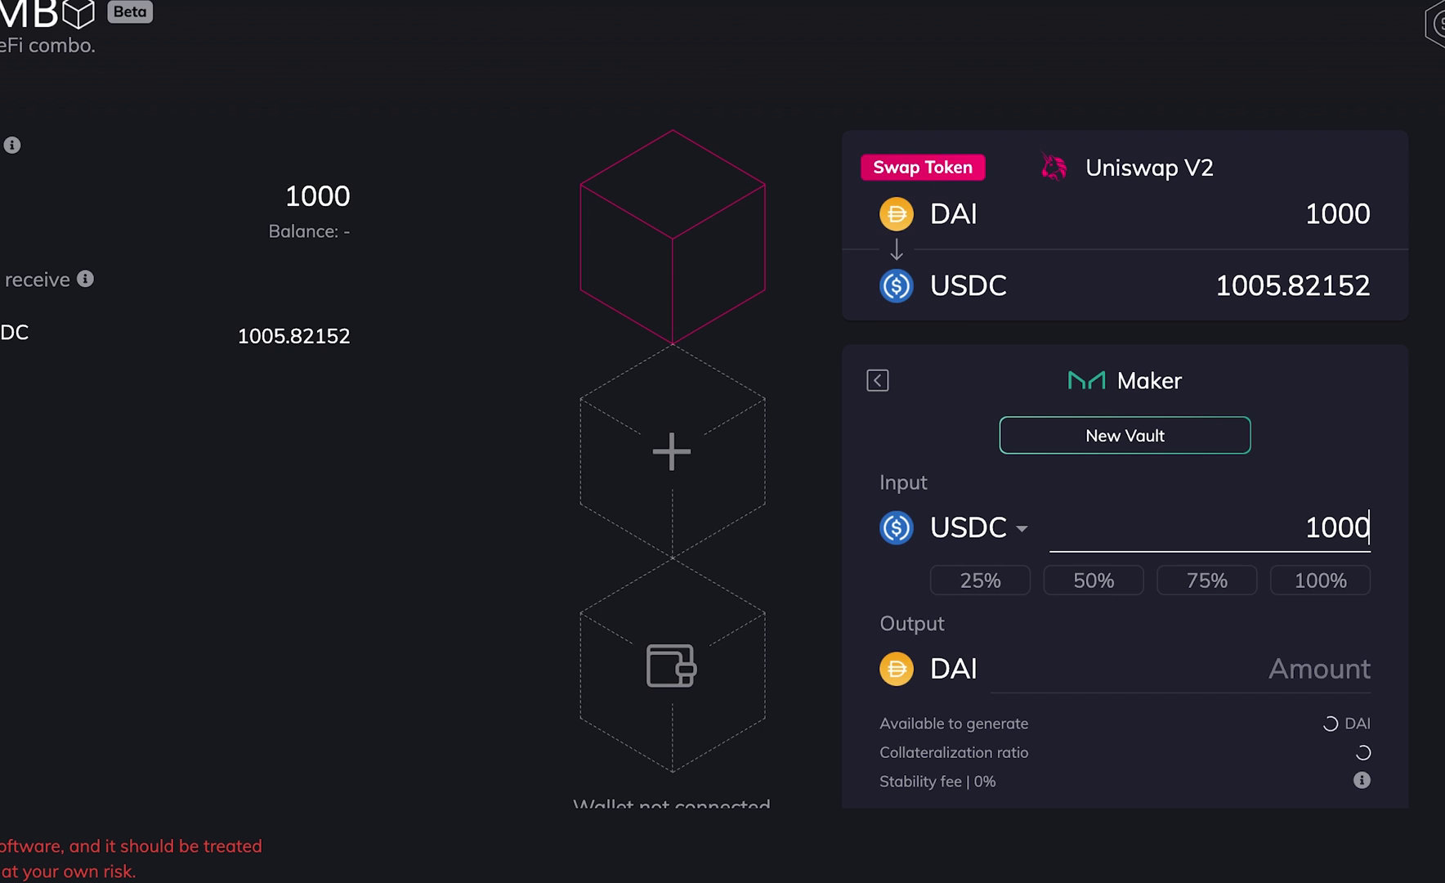
scroll(1165, 522, "down", 2)
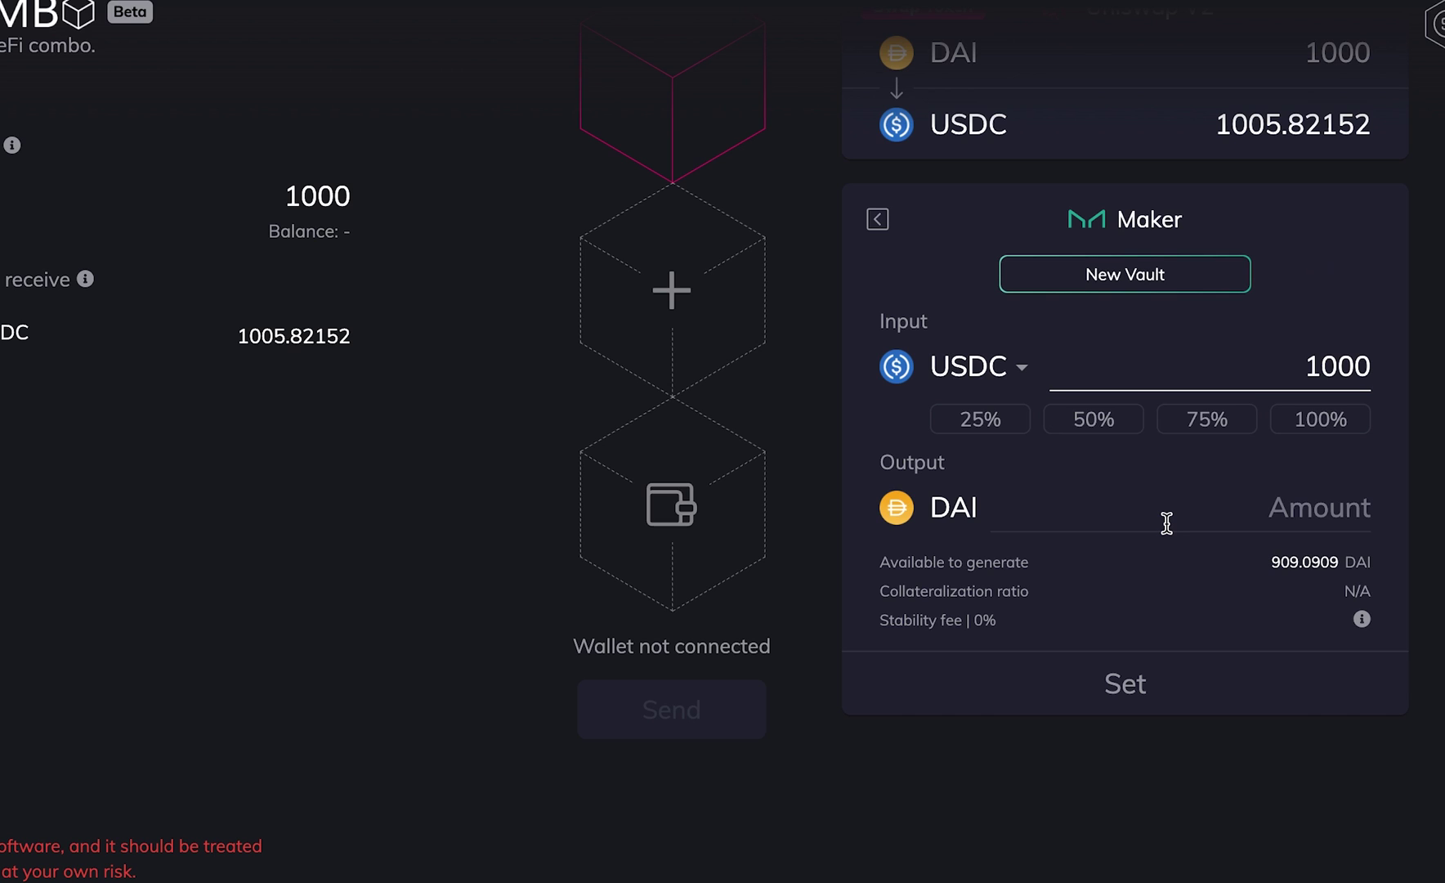
left_click(1167, 518)
type("909")
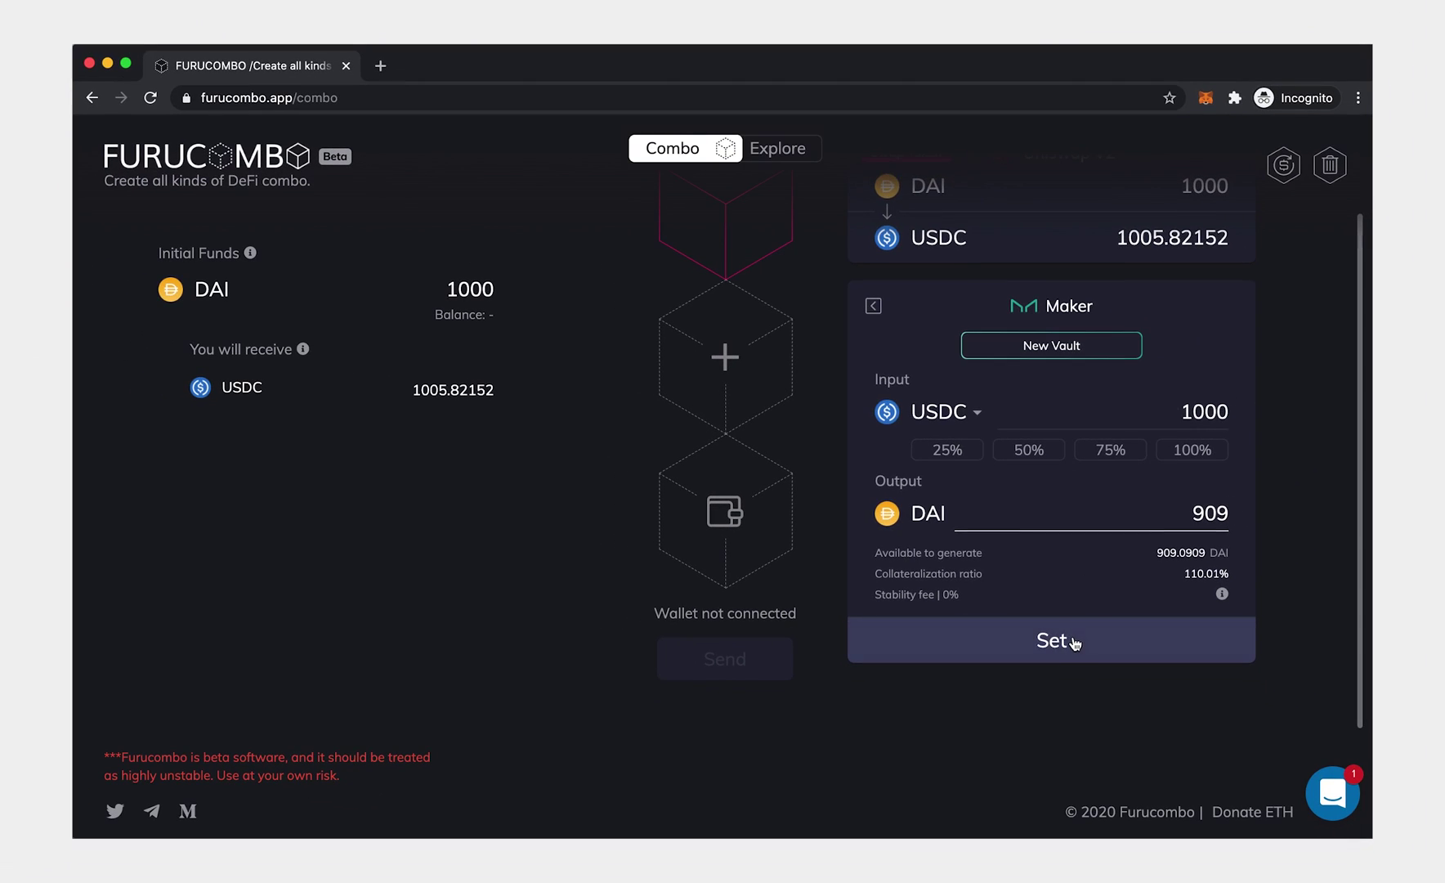
left_click(1144, 683)
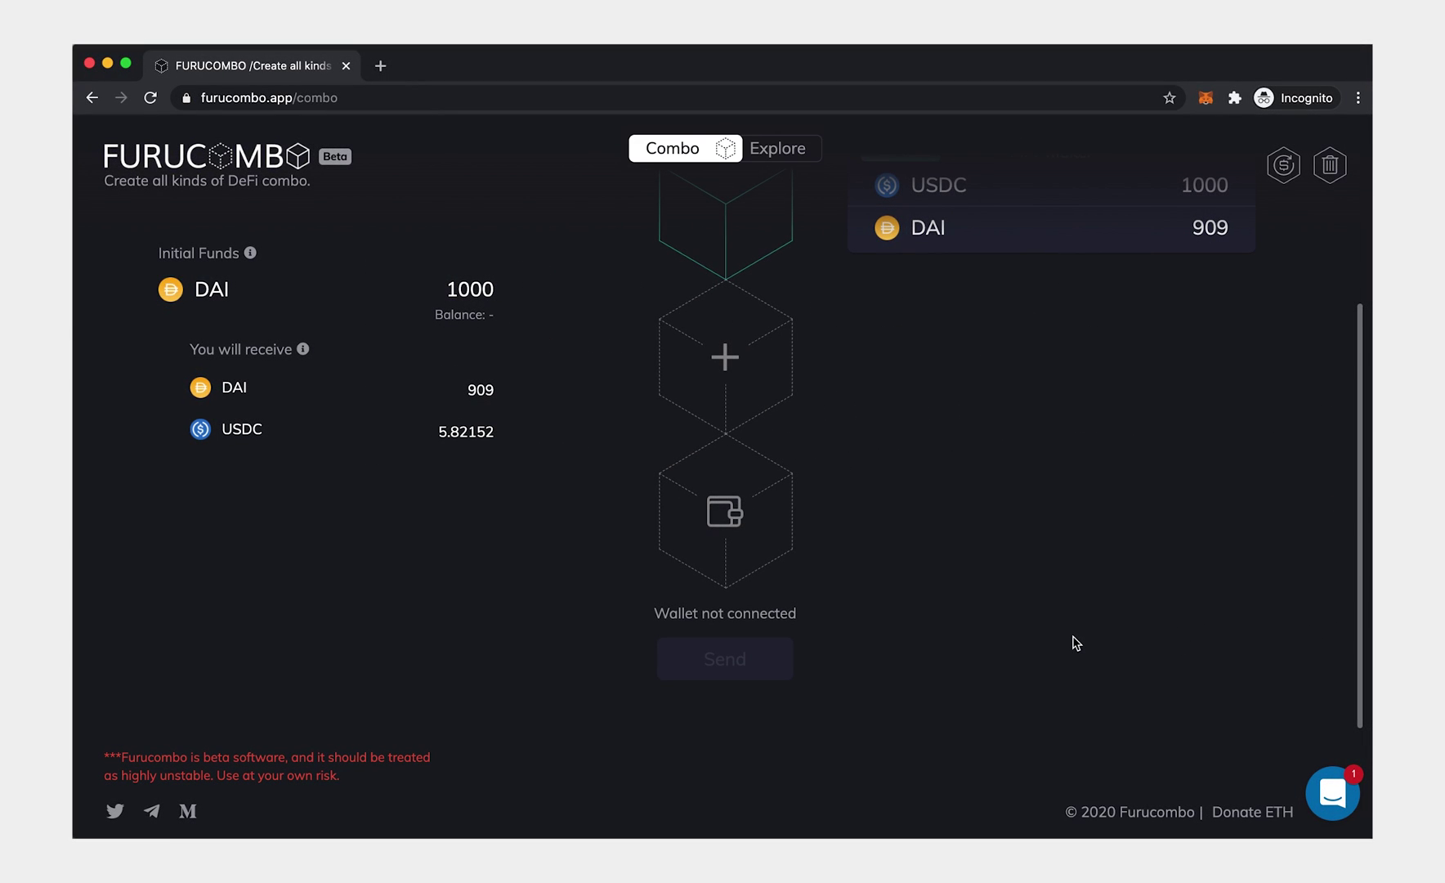
Step: Add an Aave Flashloan cube borrowing 1000 DAI, with a 1000.9 DAI repayment
left_click(766, 372)
scroll(564, 531, "down", 1)
left_click(507, 632)
left_click(980, 417)
type("dai")
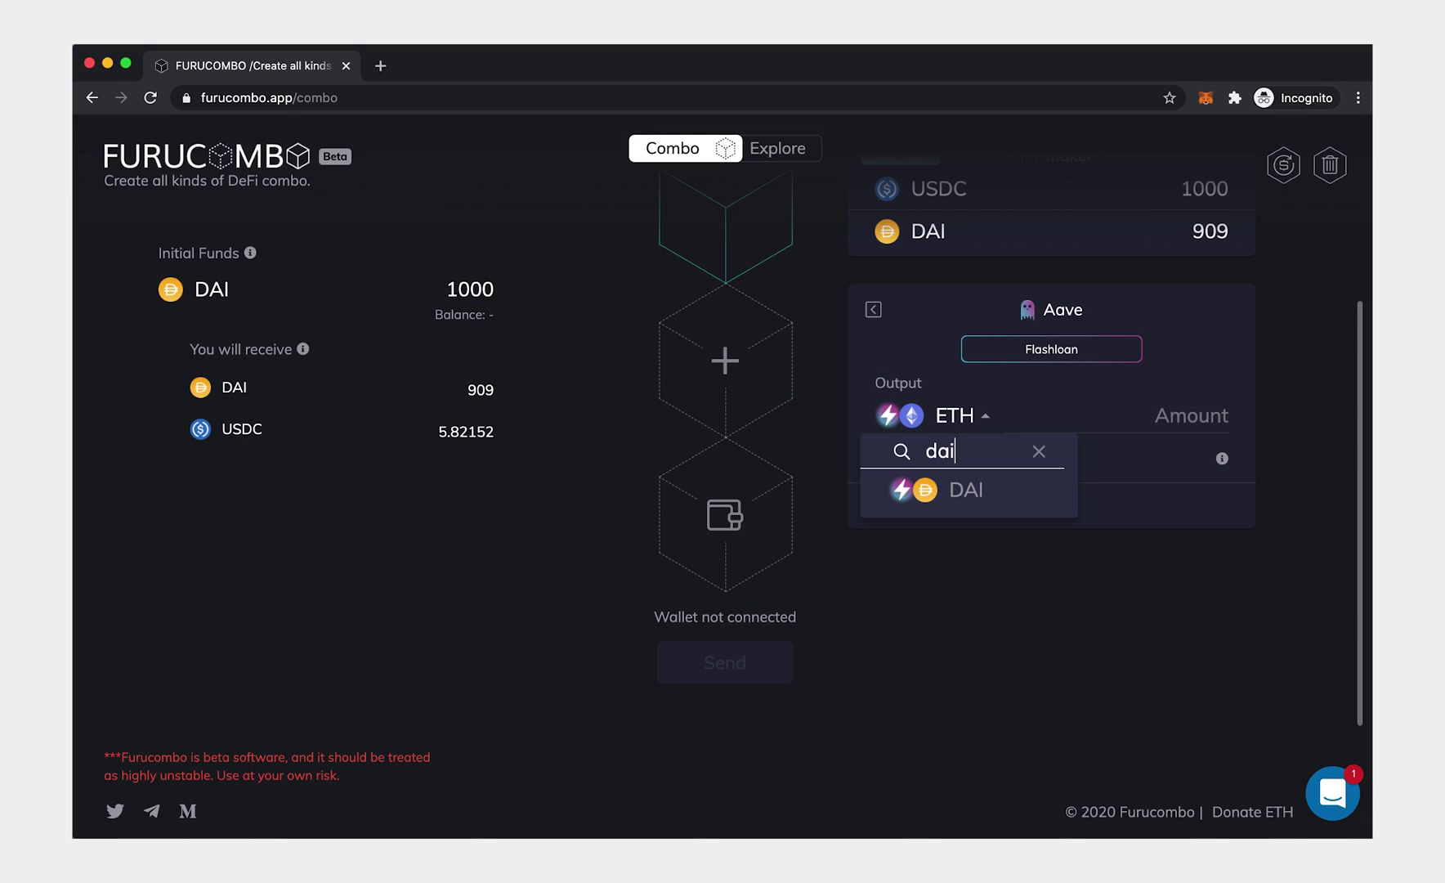
left_click(960, 493)
left_click(1155, 413)
type("1000")
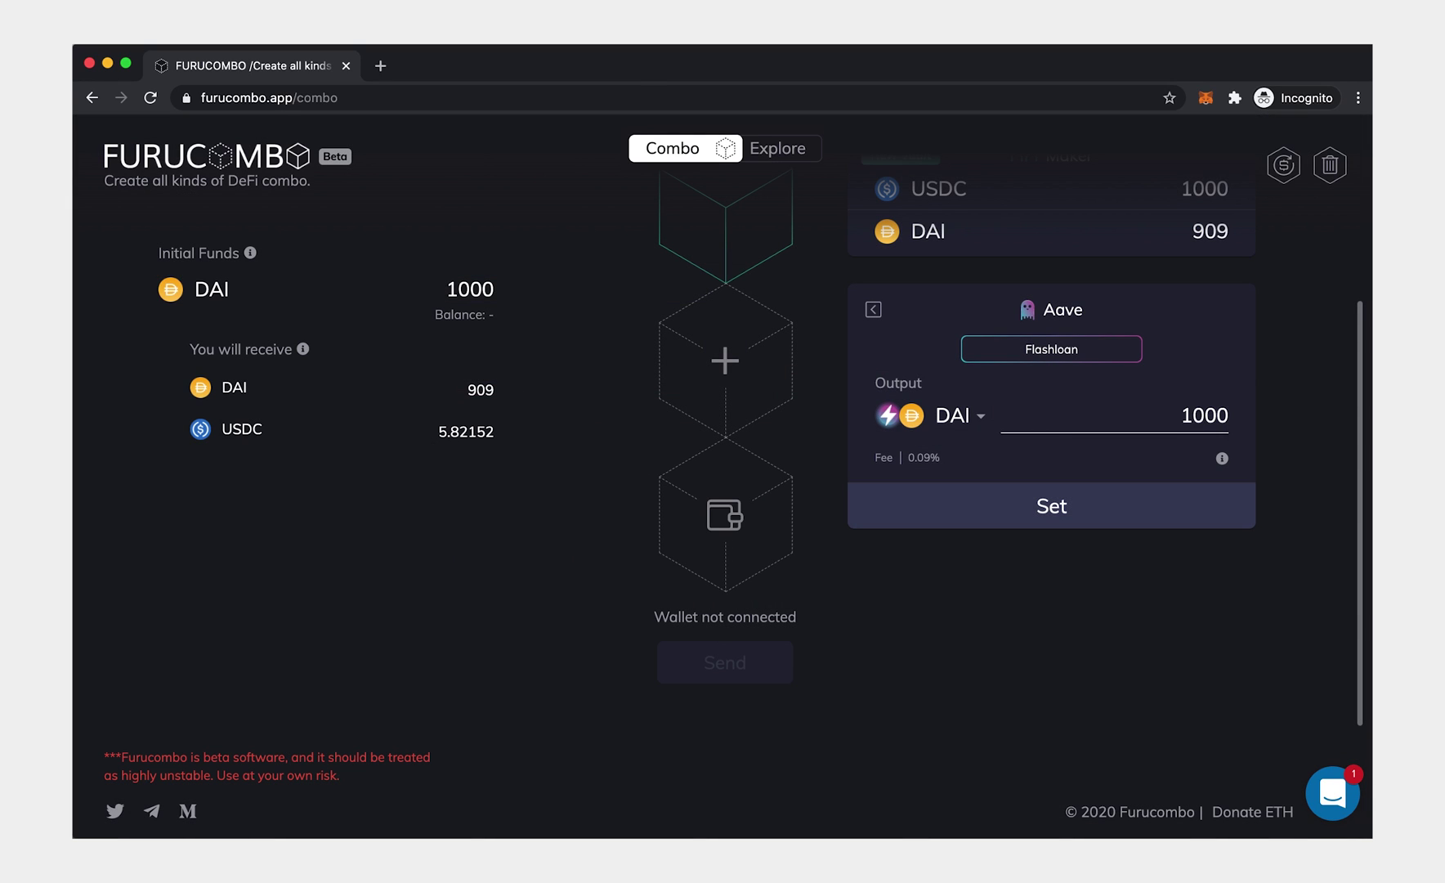
left_click(1103, 506)
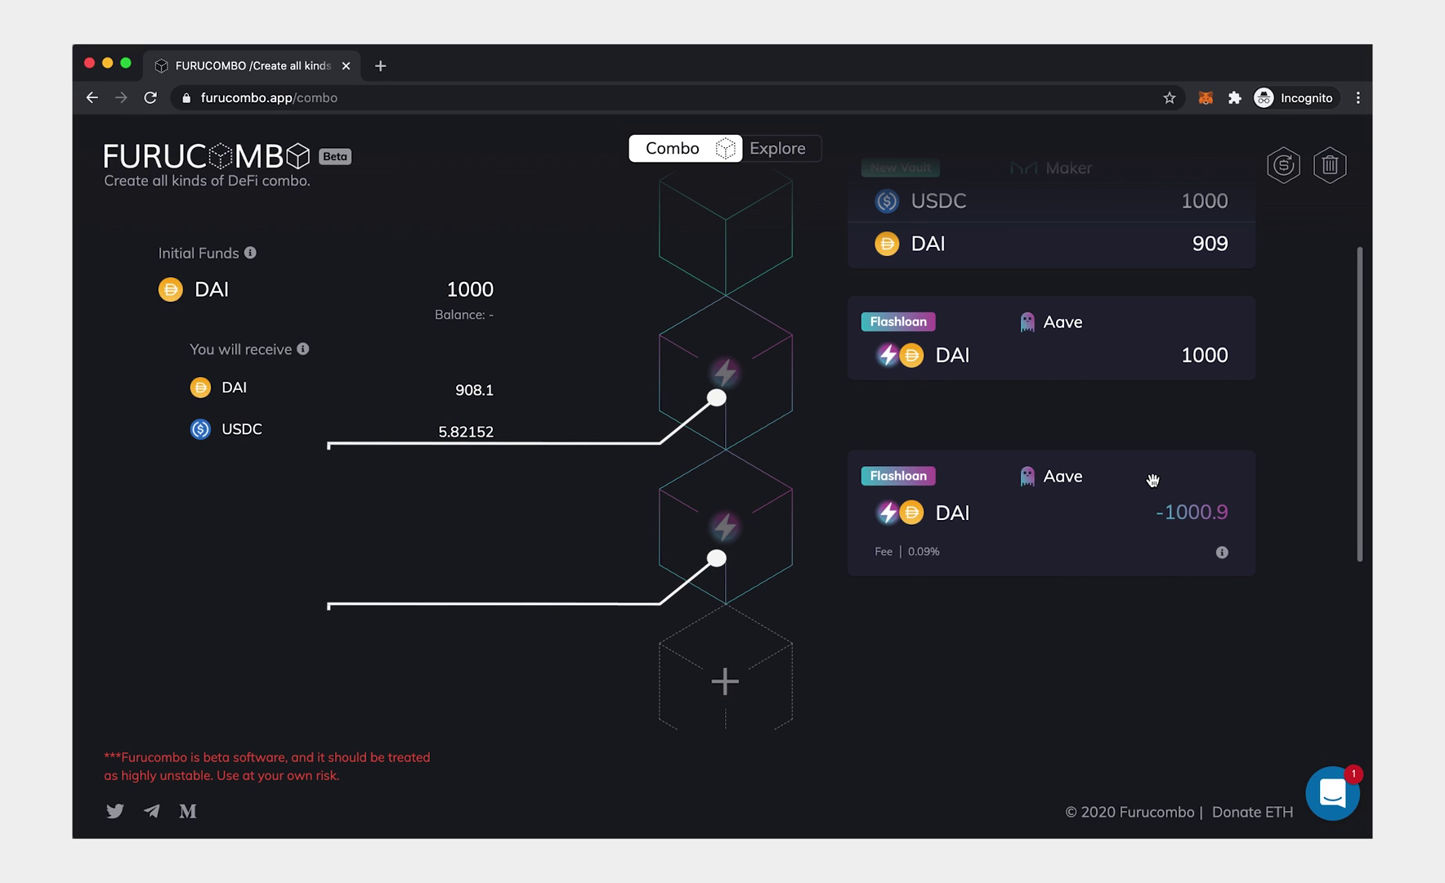
Step: Move the Aave flashloan cube to the top so it wraps the swap and vault
scroll(1153, 480, "up", 2)
scroll(858, 474, "up", 1)
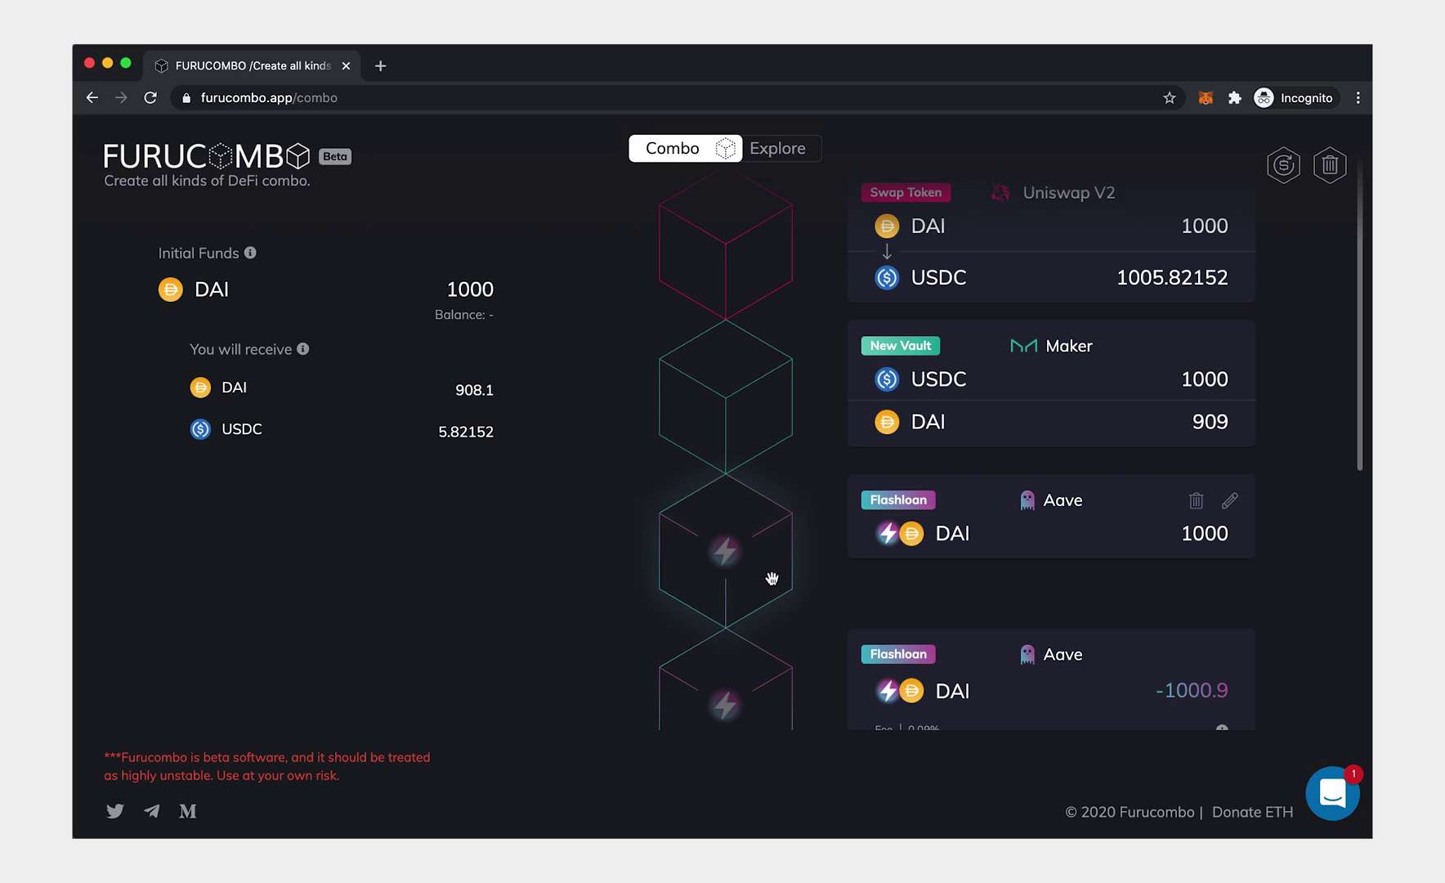
left_click_drag(759, 585, 754, 301)
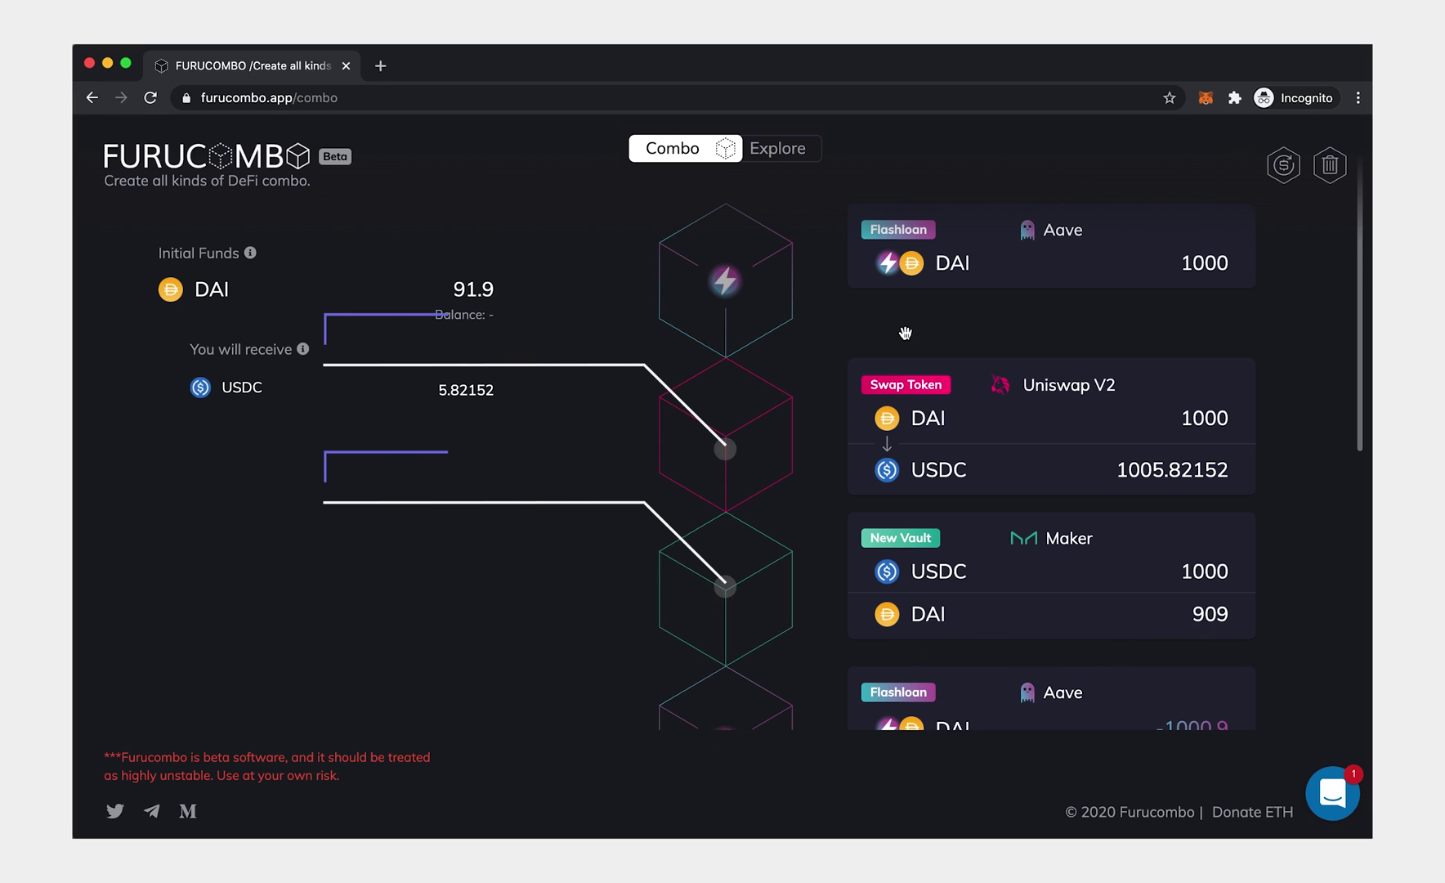
scroll(905, 333, "down", 4)
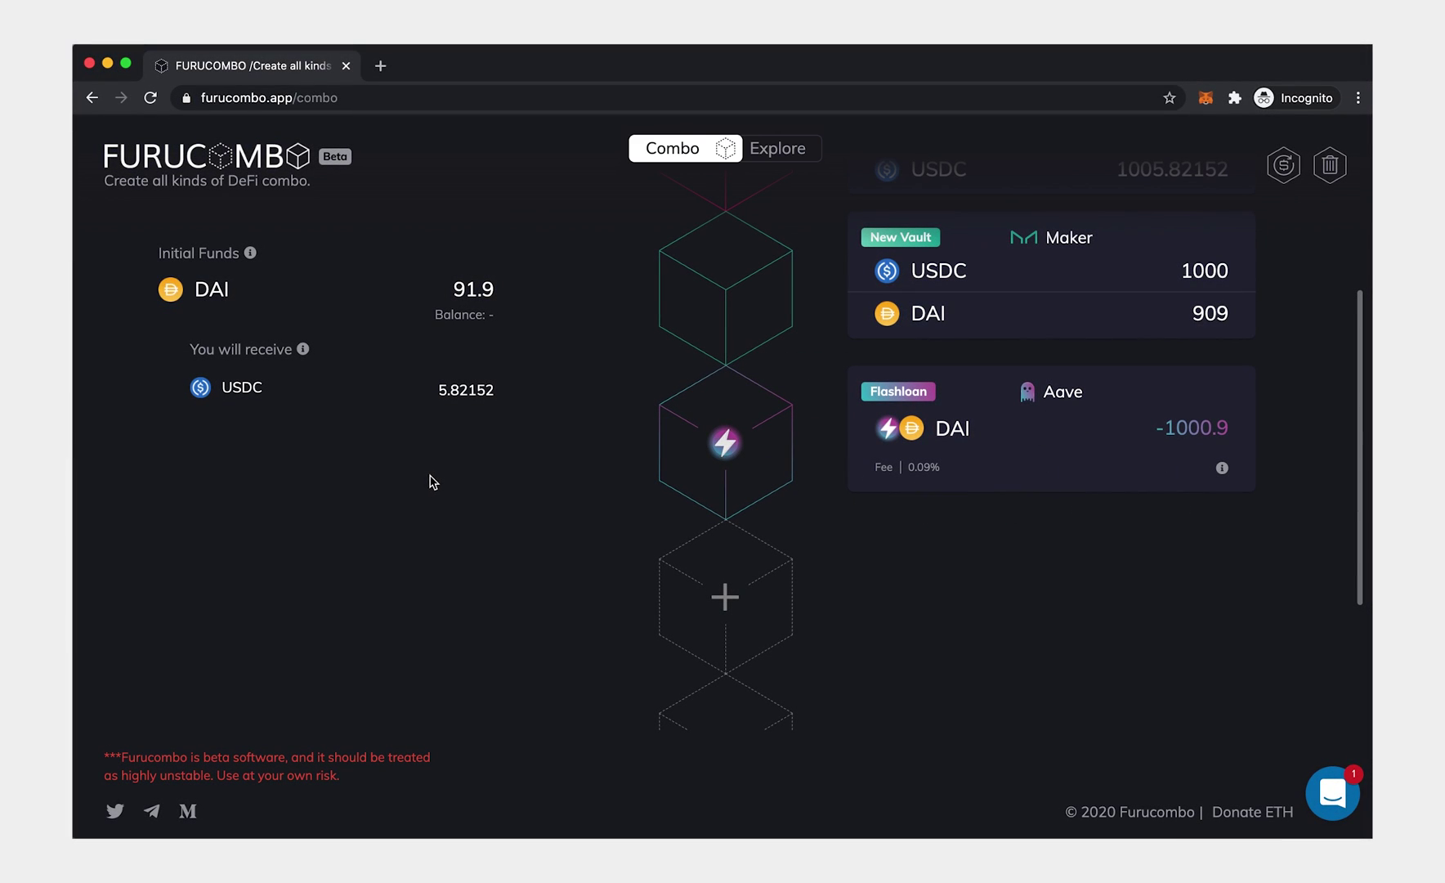
Step: Connect MetaMask as the combo's wallet, unlocking it with the account password
scroll(609, 494, "down", 4)
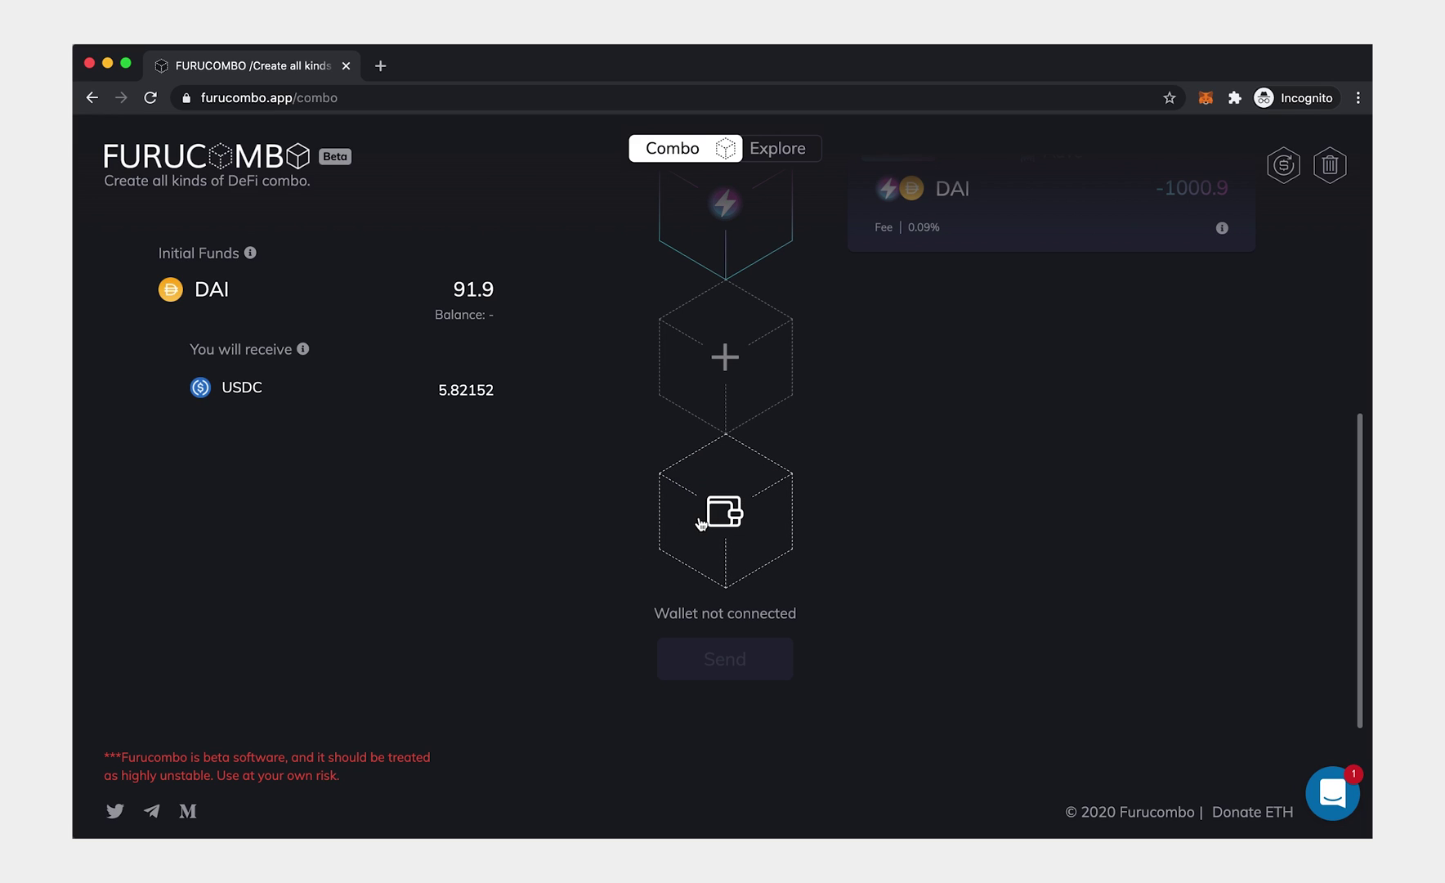
left_click(712, 513)
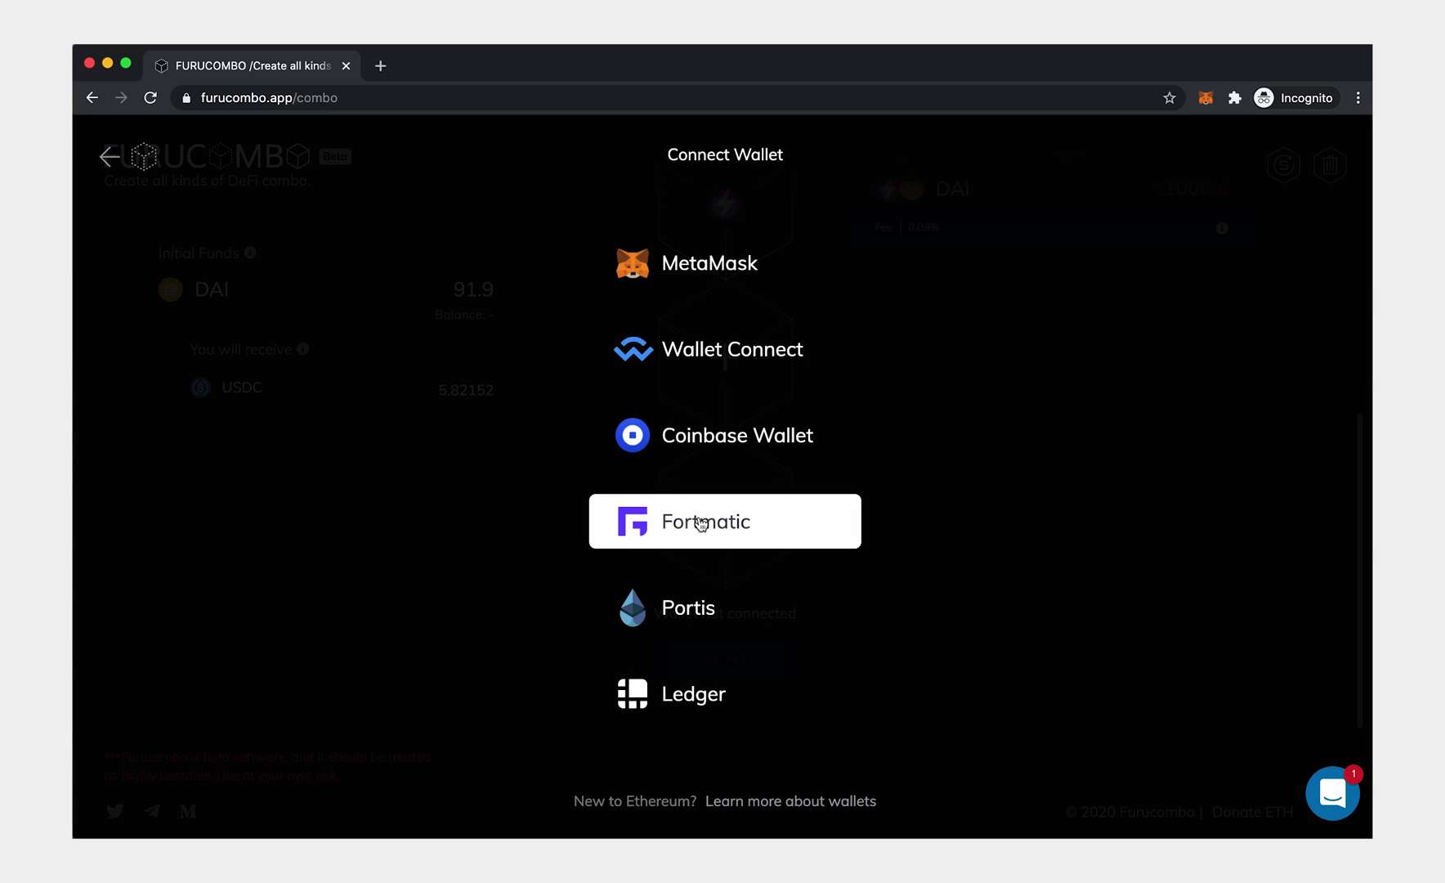
left_click(721, 279)
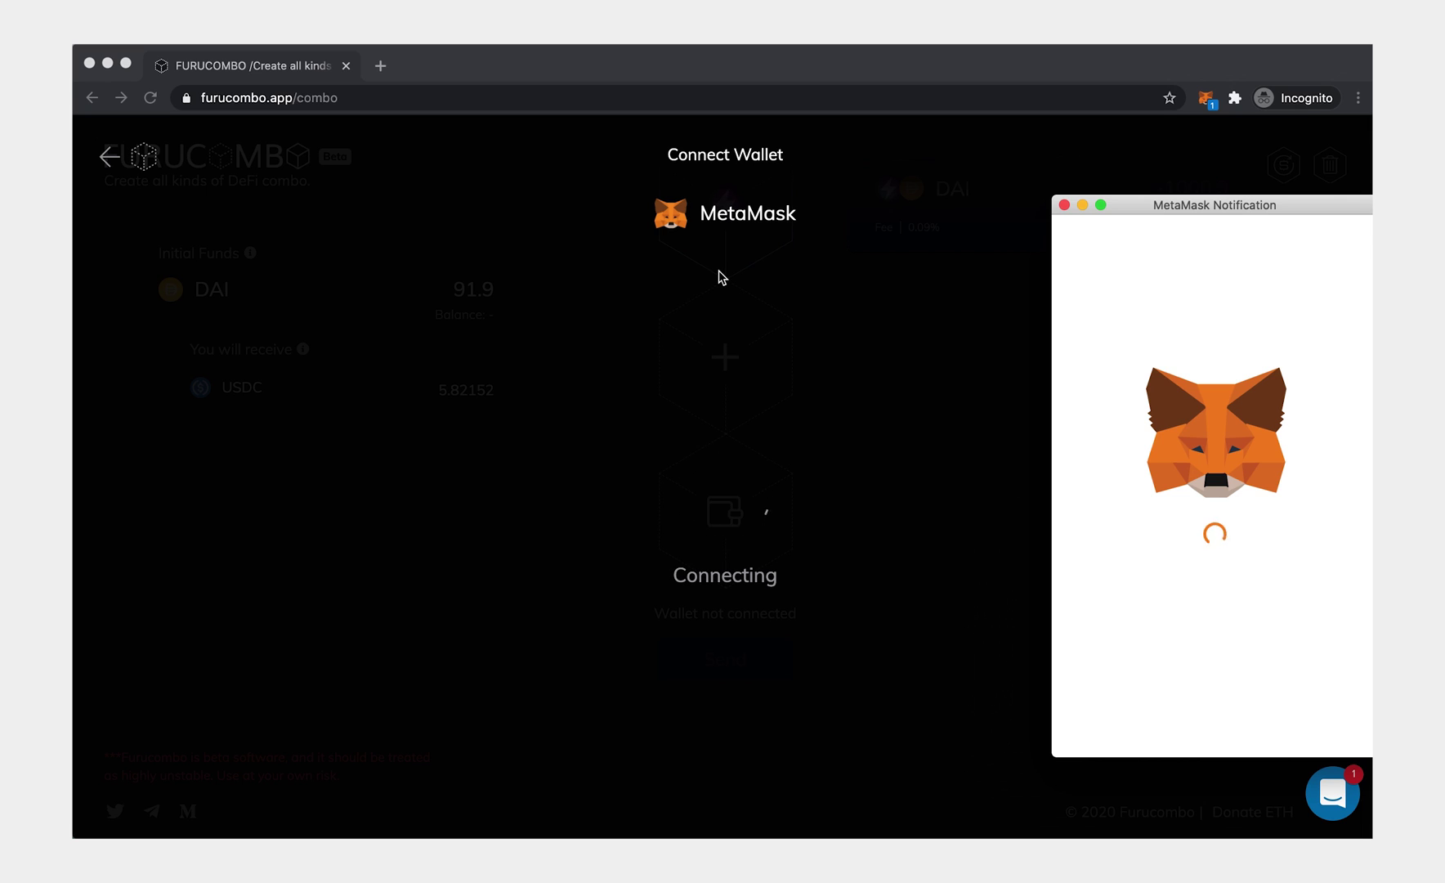
type("•••••••••••")
key("Return")
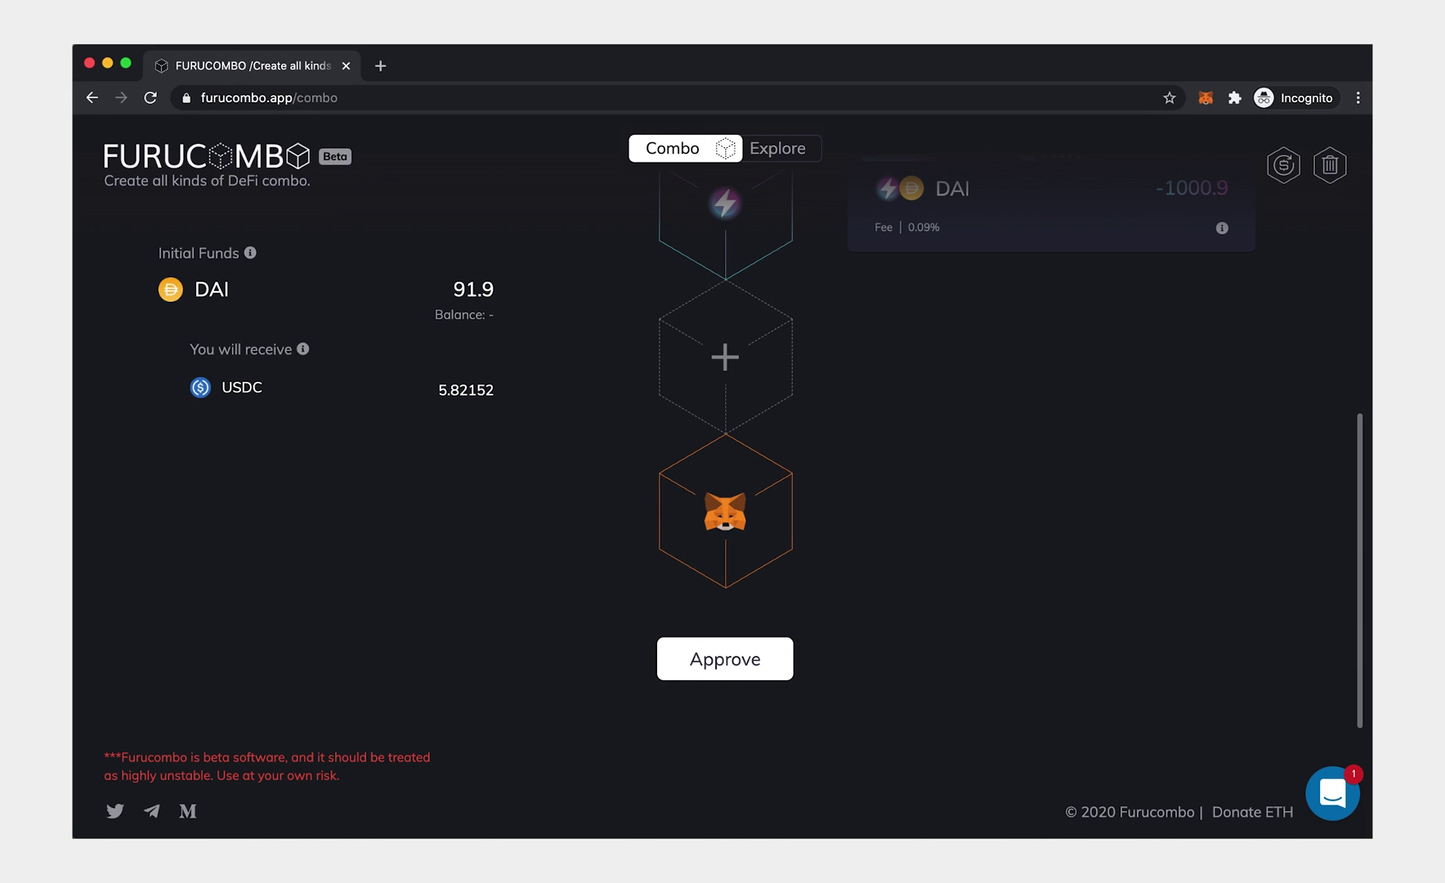
Step: Approve DAI spending for the combo and confirm the approval in MetaMask
left_click(773, 656)
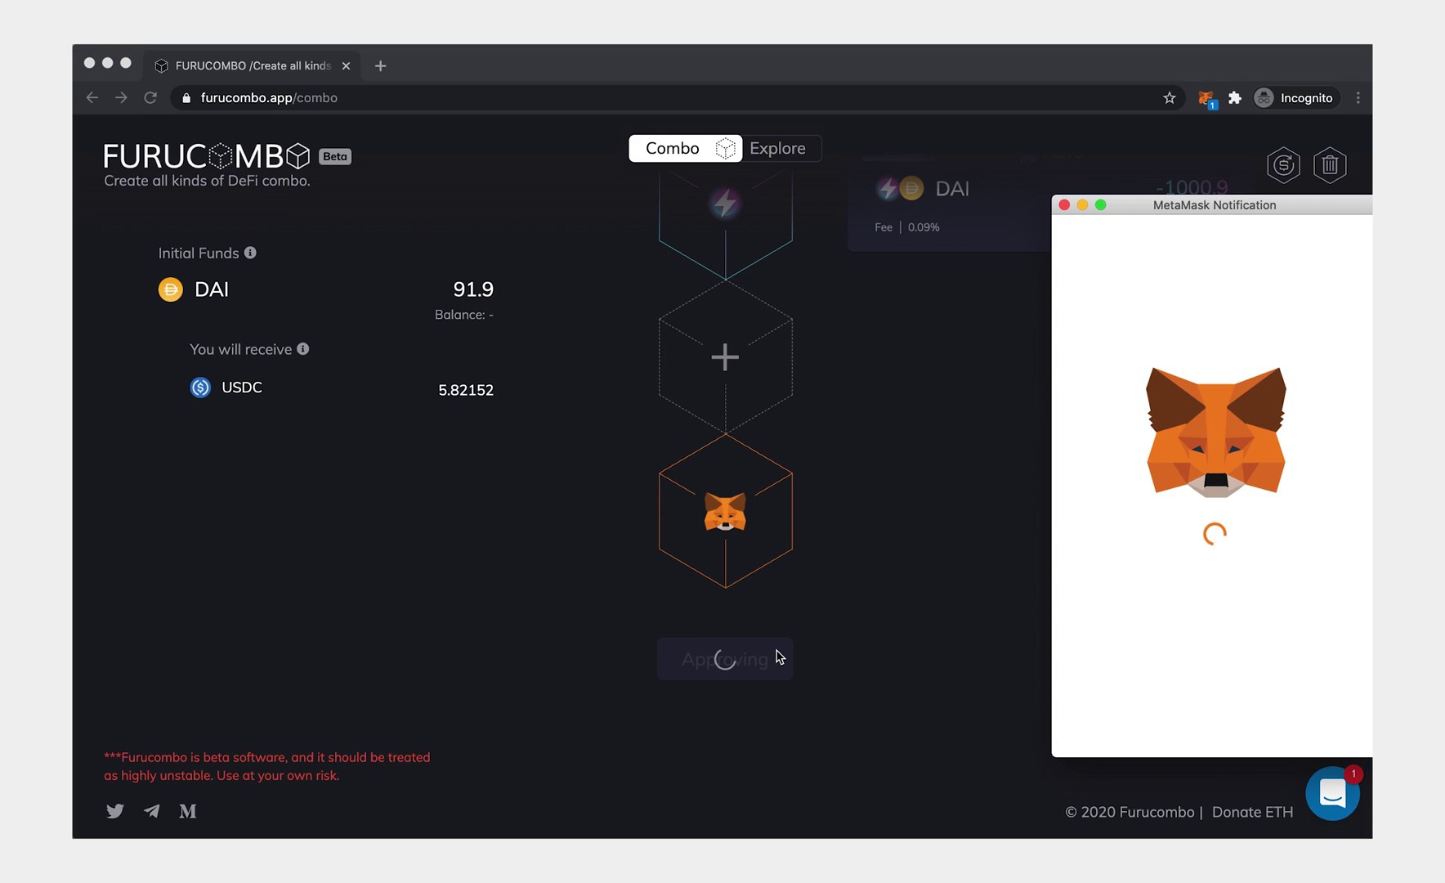
left_click(1253, 716)
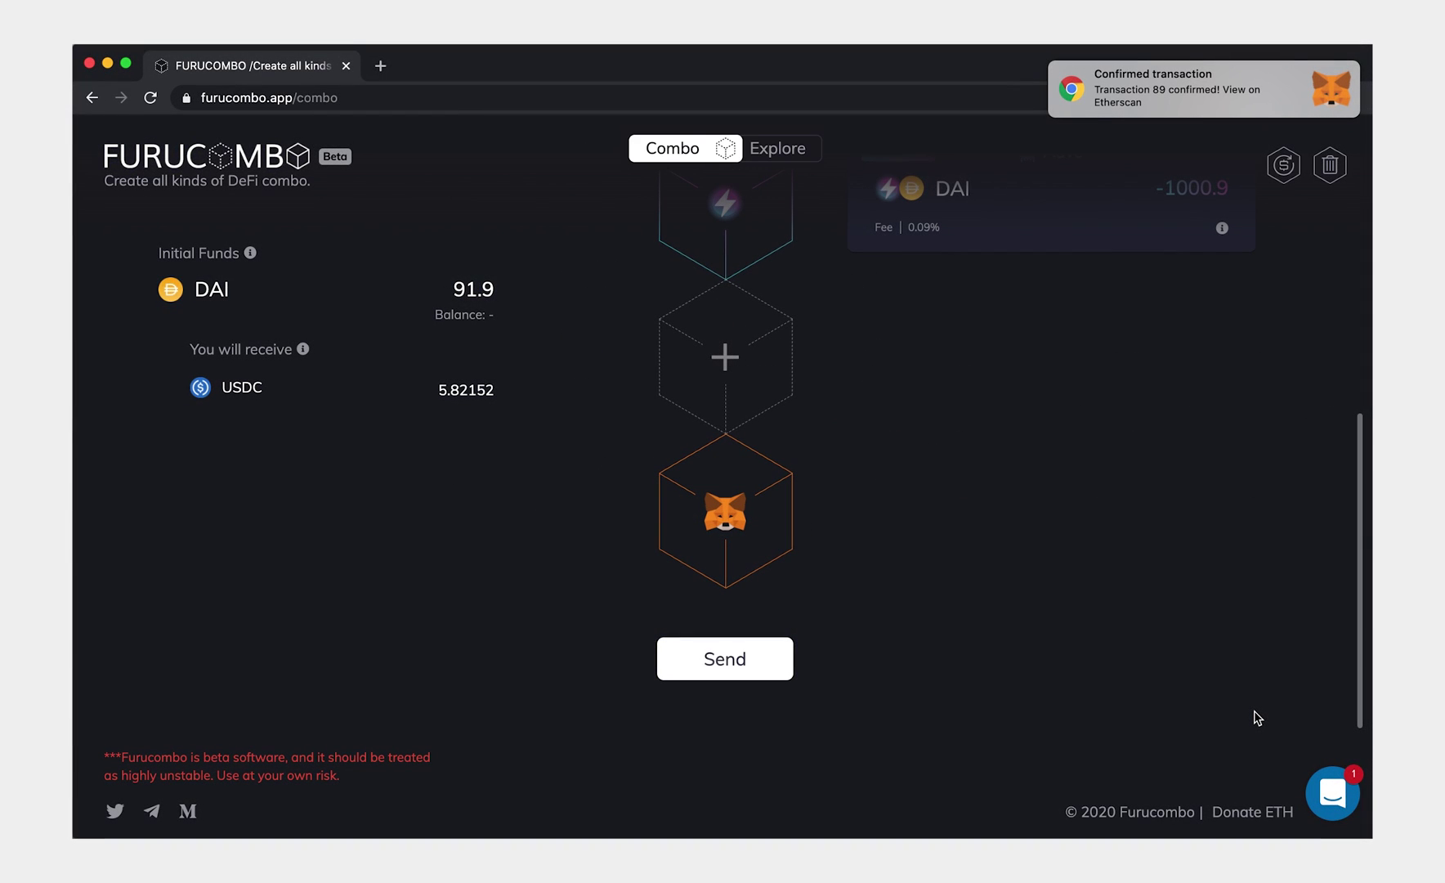
Step: Send the flashloan combo, confirm it in MetaMask, then start a new empty combo
left_click(780, 658)
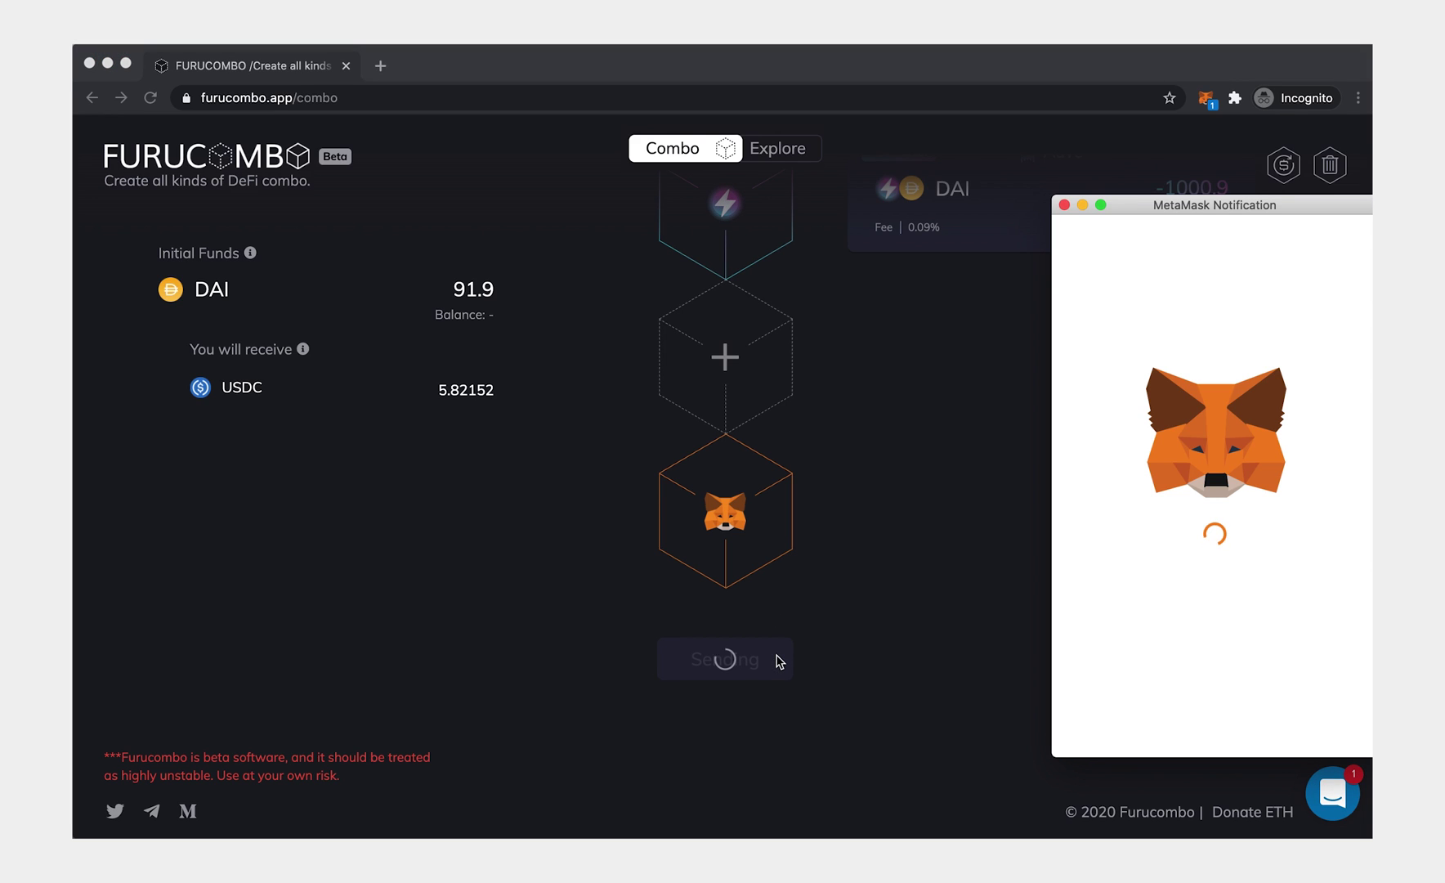
left_click(1296, 721)
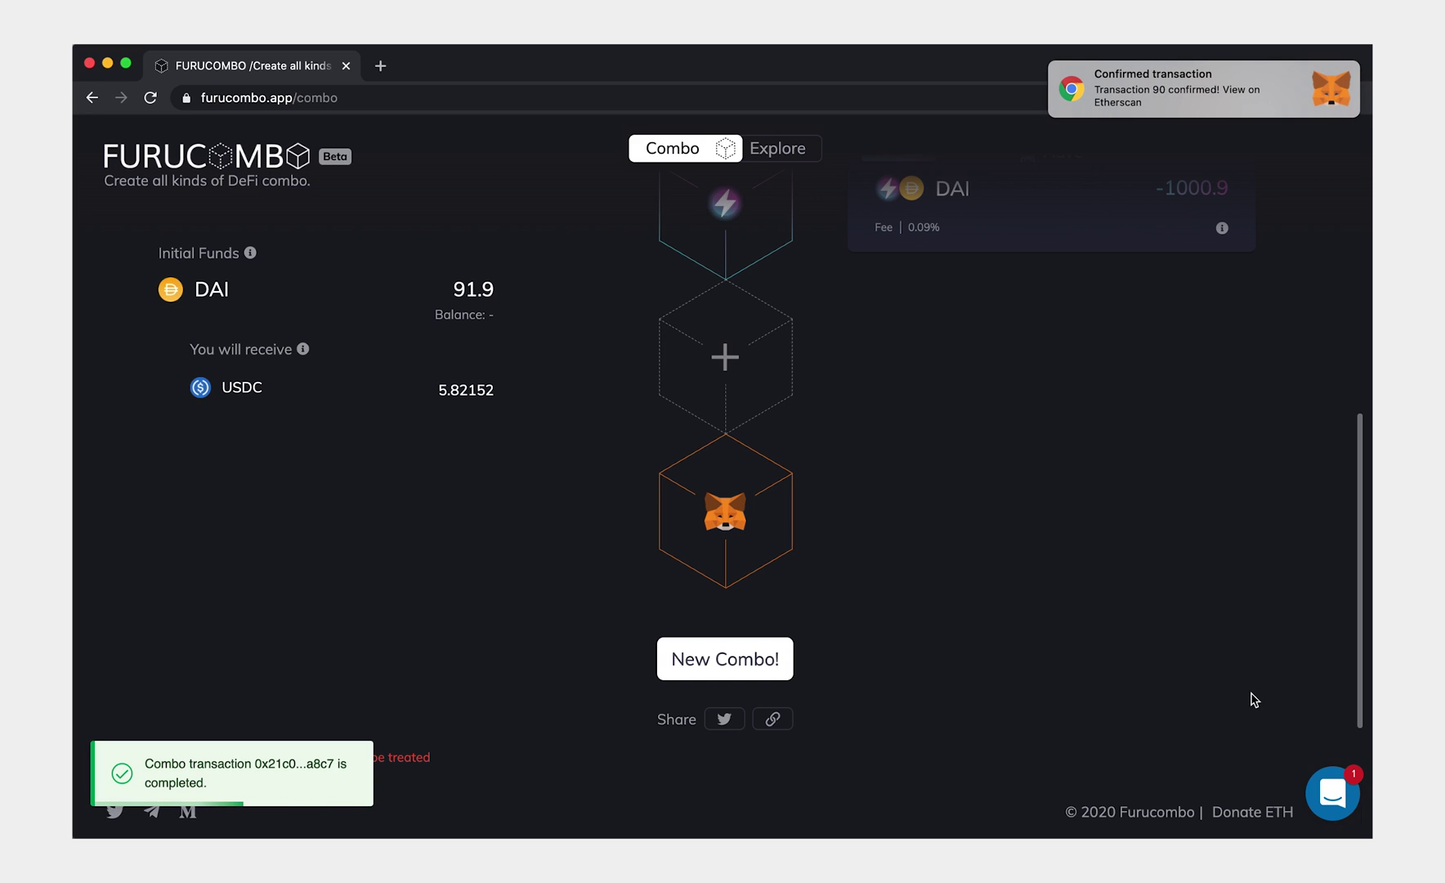
scroll(872, 667, "up", 4)
scroll(871, 667, "up", 3)
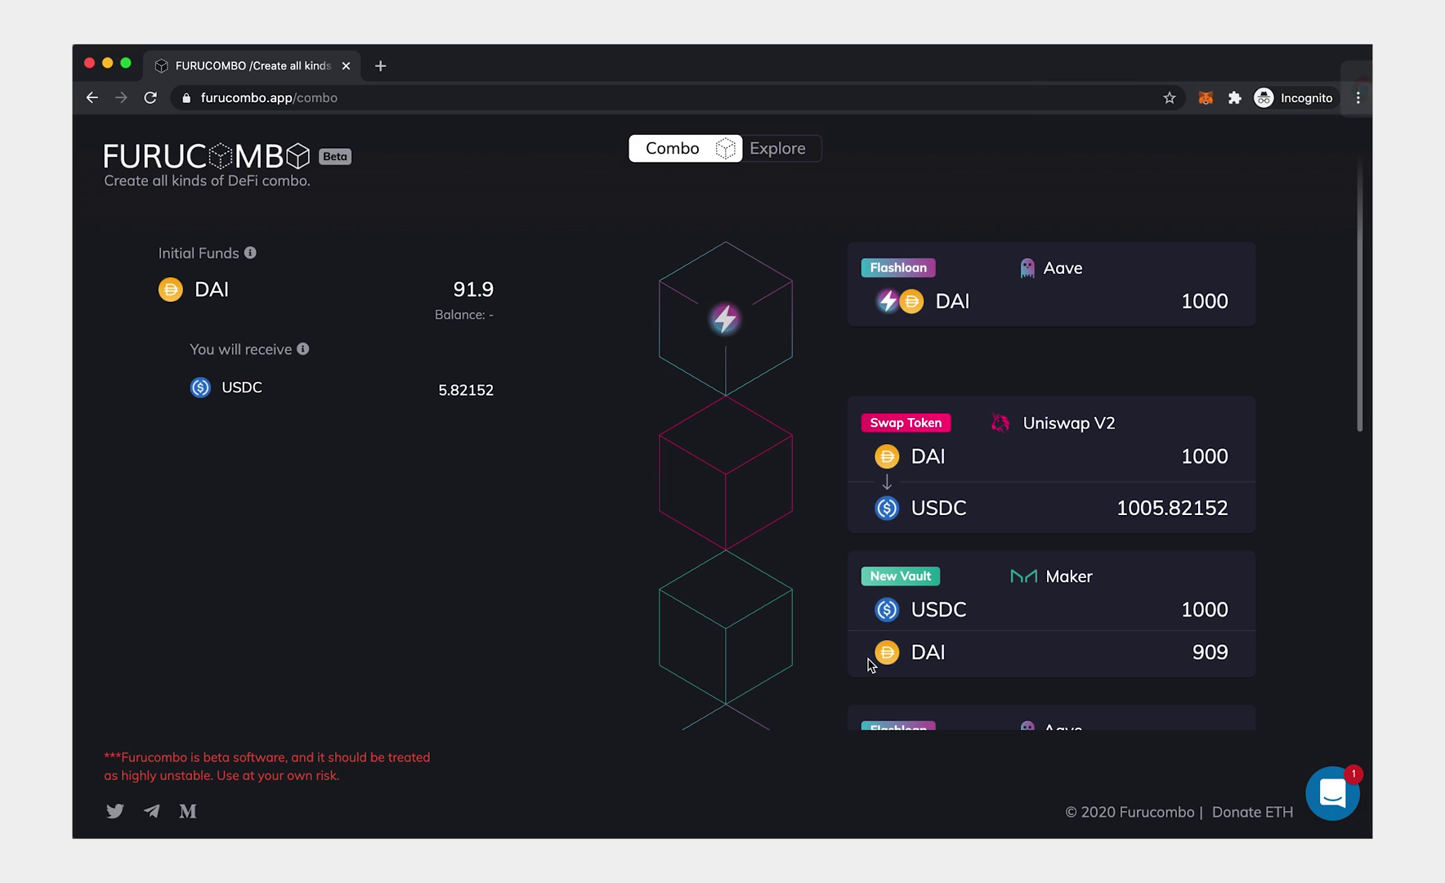
scroll(872, 667, "down", 5)
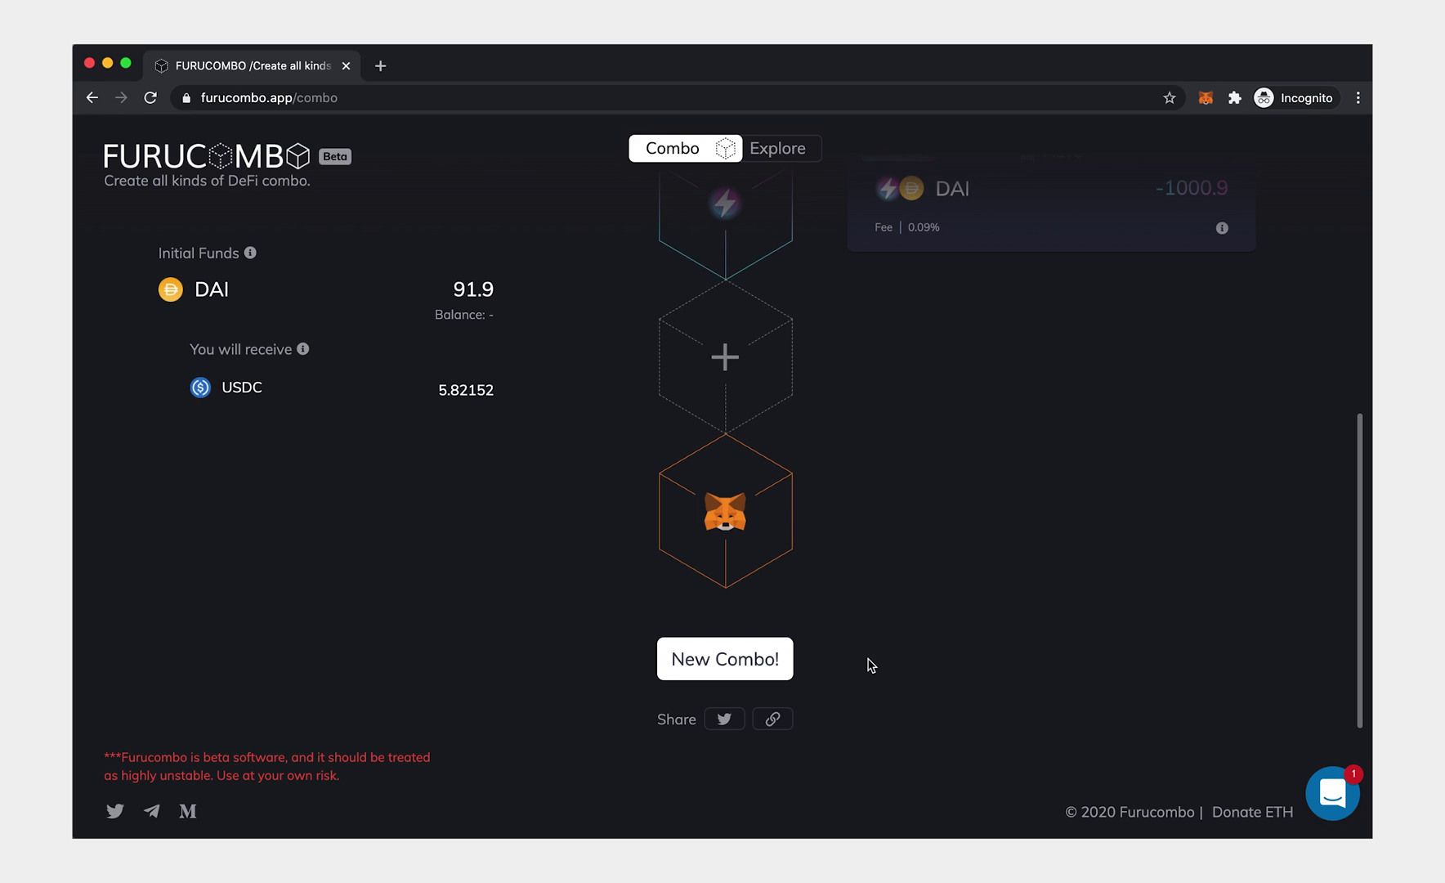
left_click(780, 666)
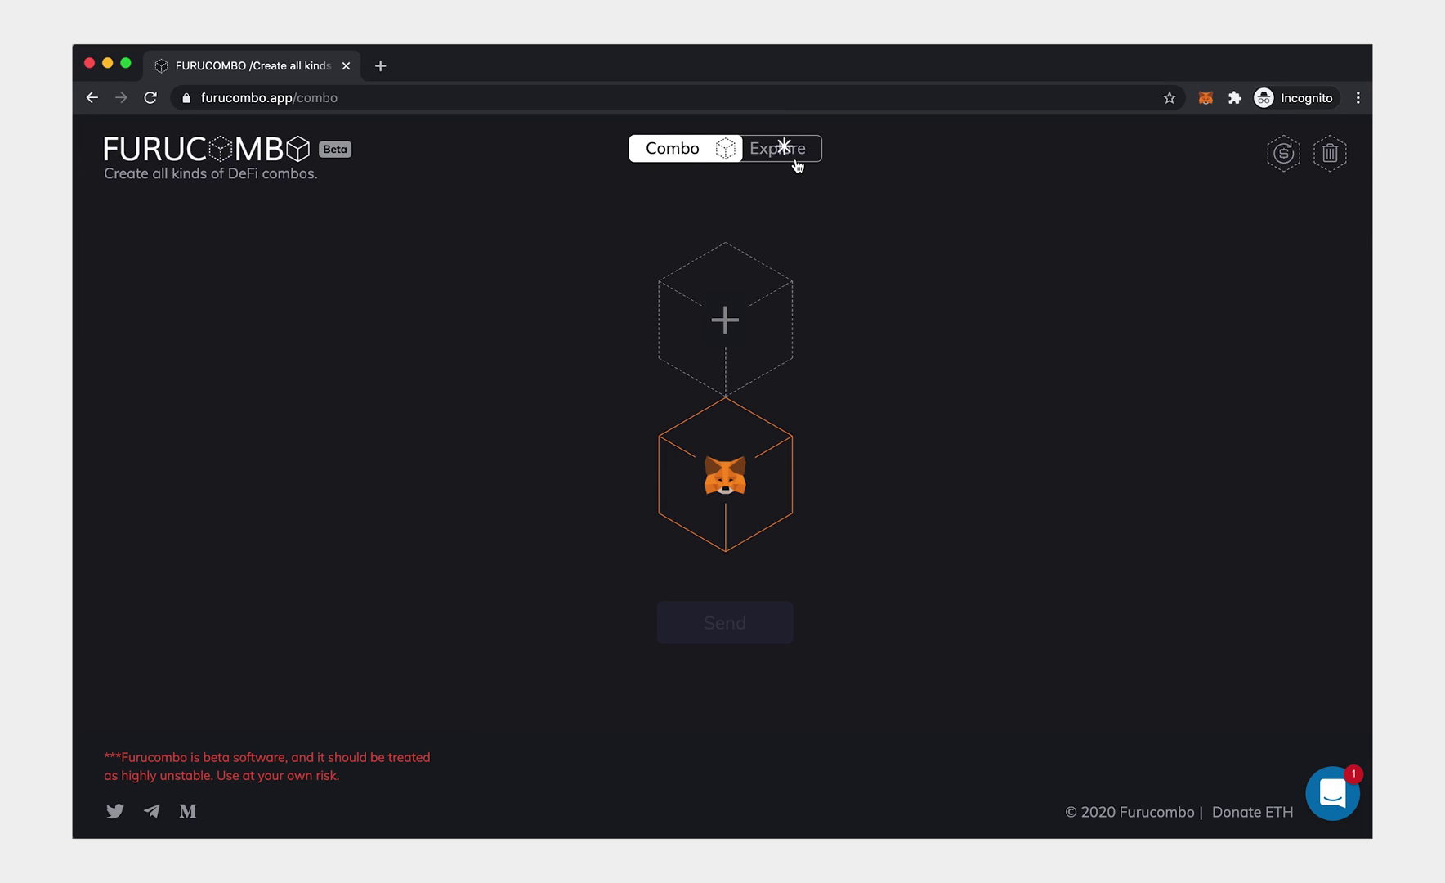
Step: Switch to the Explore page and scroll through the ready-made combos list
left_click(785, 147)
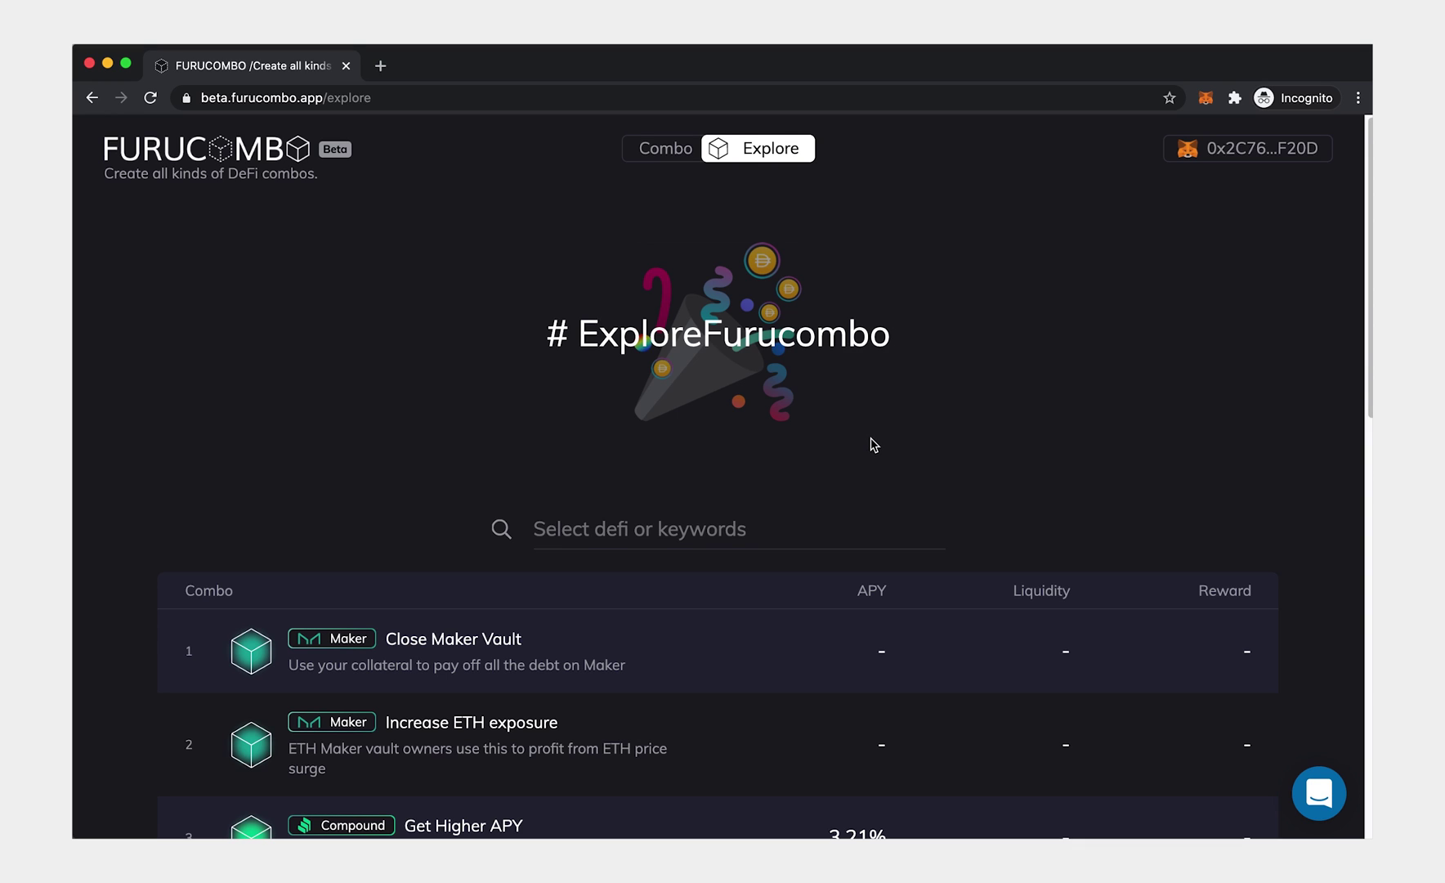
scroll(873, 445, "down", 5)
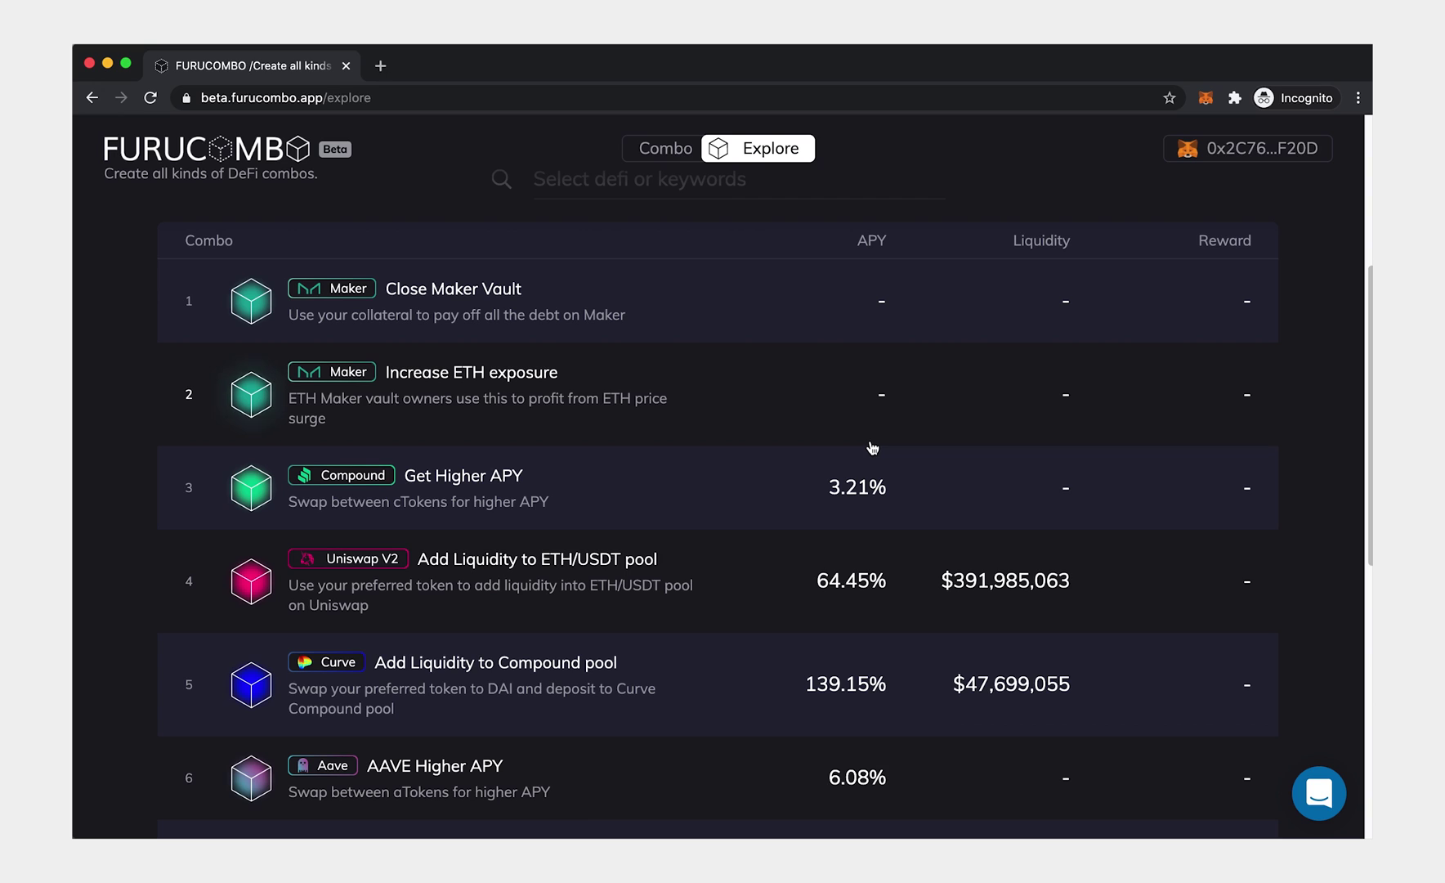
scroll(873, 446, "down", 4)
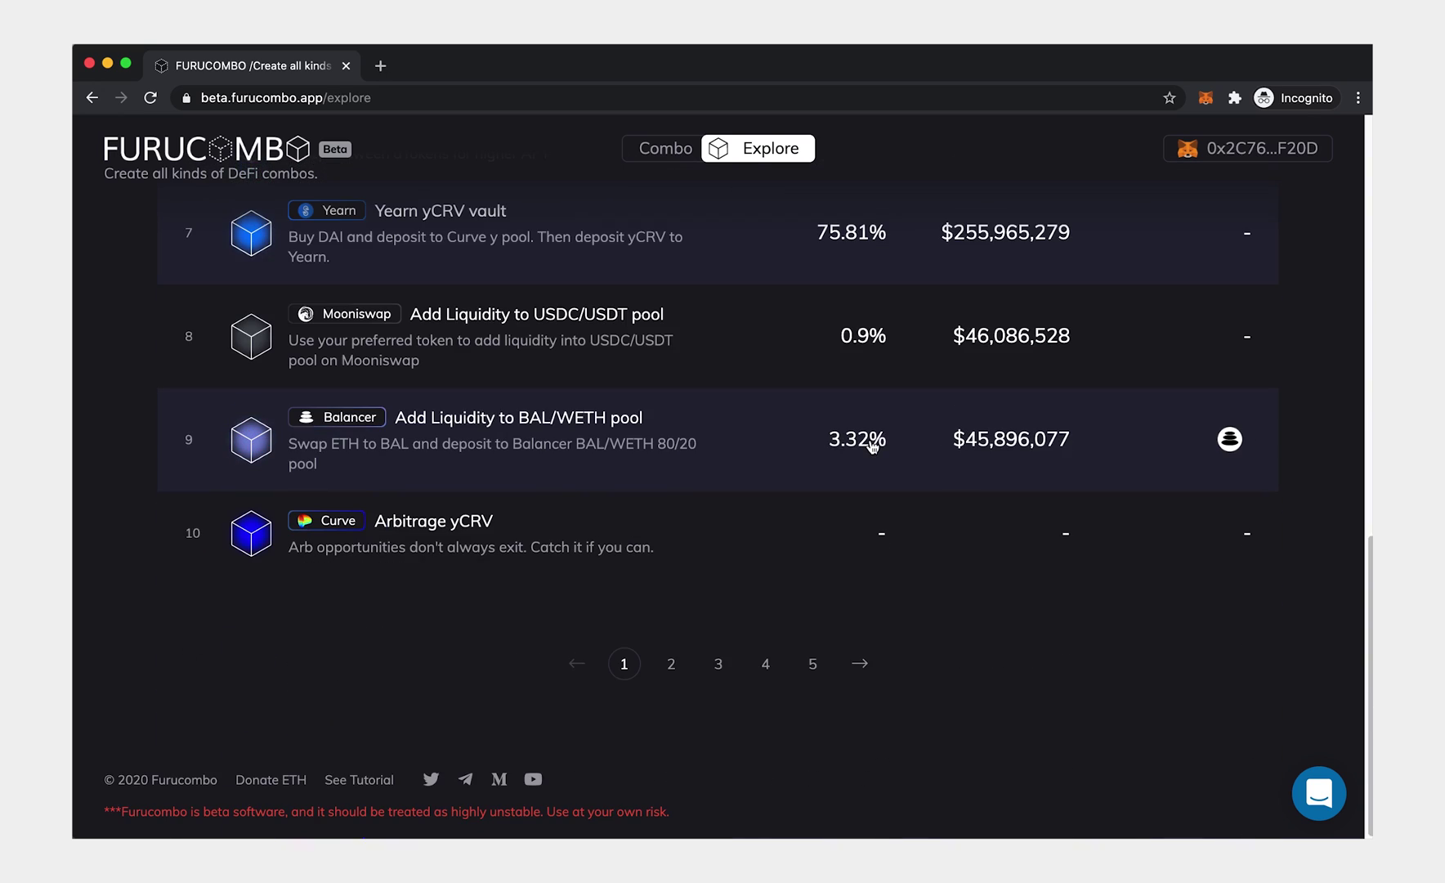